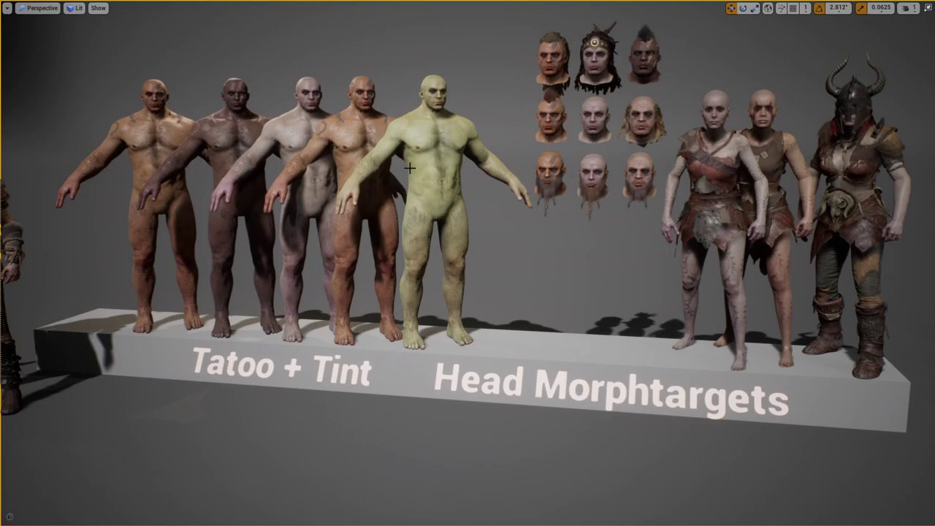
# Select the green muscular male body and open its Element 0 material instance, MI_ma_head_green
pyautogui.click(427, 135)
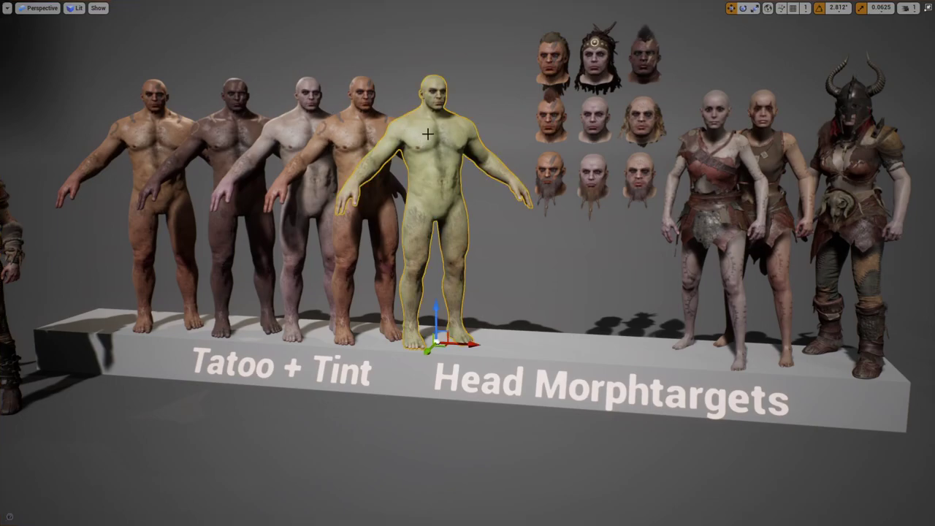
pyautogui.press('F11')
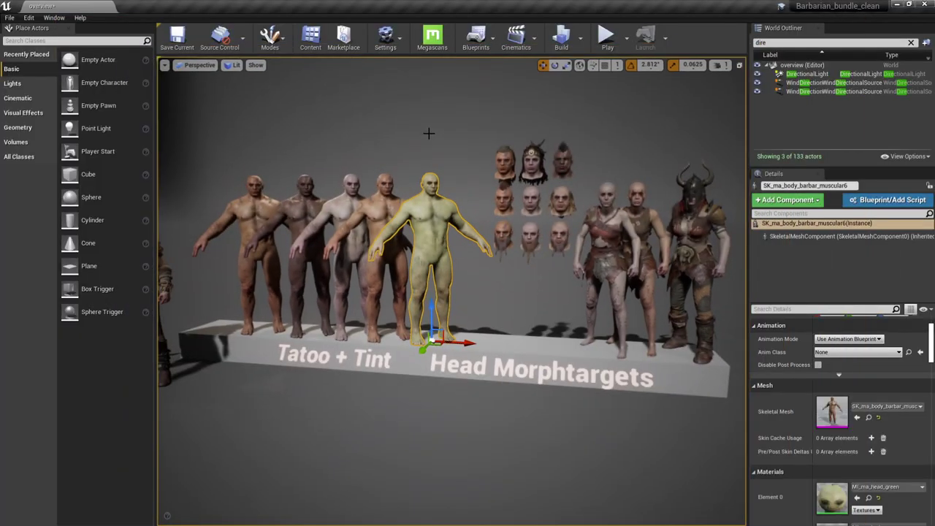
pyautogui.scroll(2, 434, 191)
pyautogui.scroll(1, 815, 426)
pyautogui.scroll(-3, 814, 424)
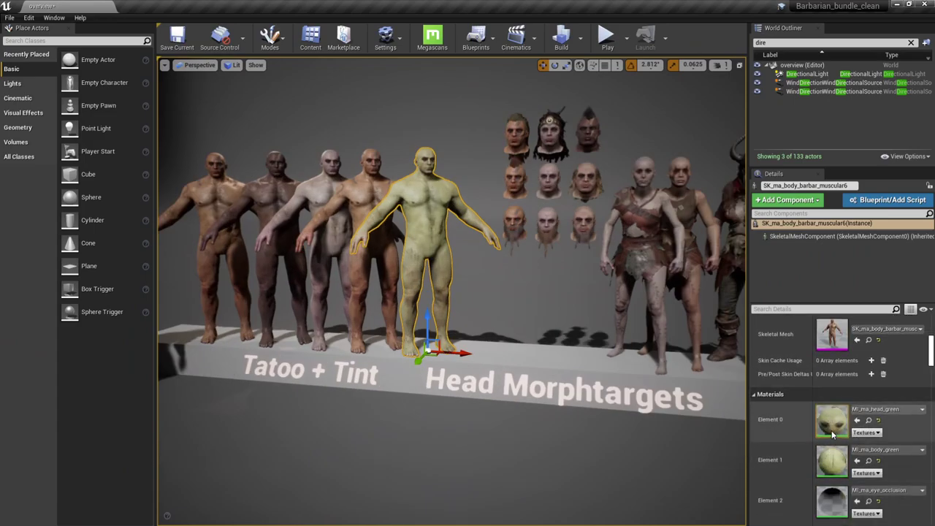
pyautogui.scroll(-1, 832, 431)
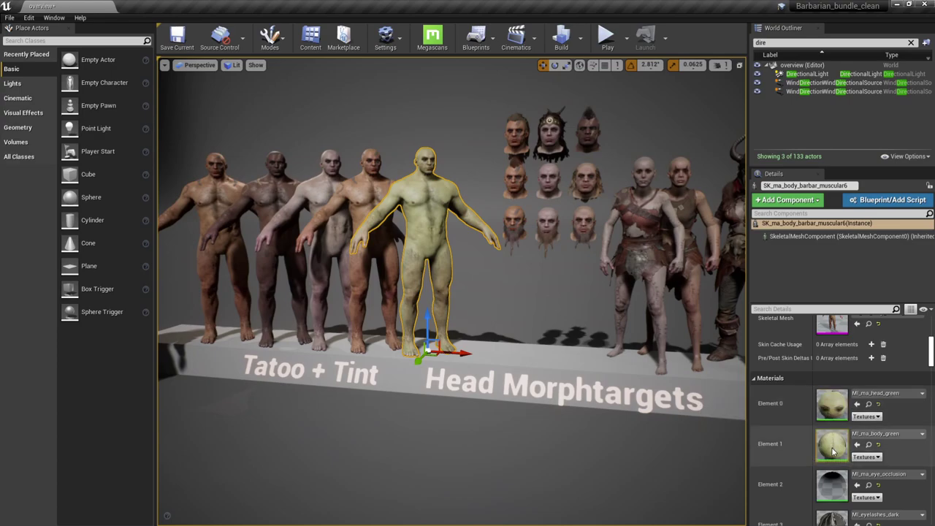
pyautogui.doubleClick(835, 409)
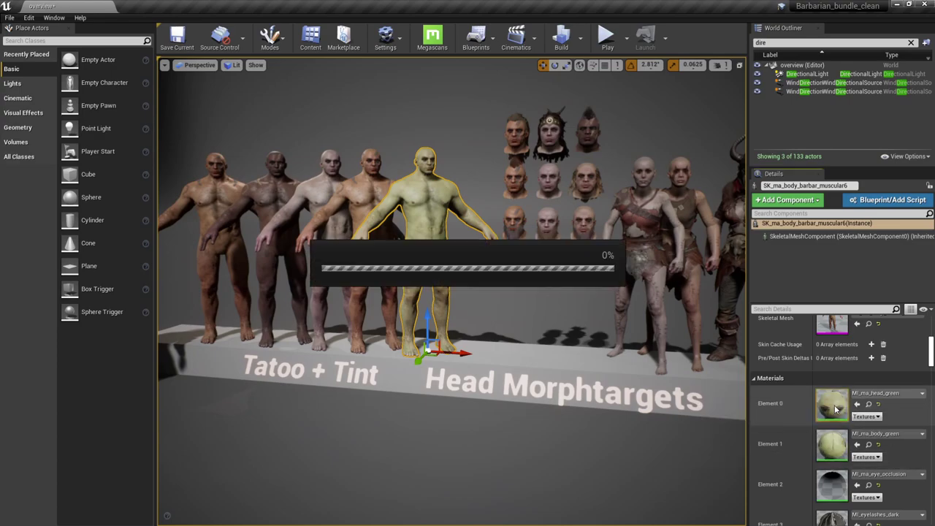
# Change the Skin Tint of MI_ma_head_green to a dark muted purple, hex sRGB 847685FF, and accept it
pyautogui.scroll(-10, 285, 356)
pyautogui.scroll(-4, 285, 357)
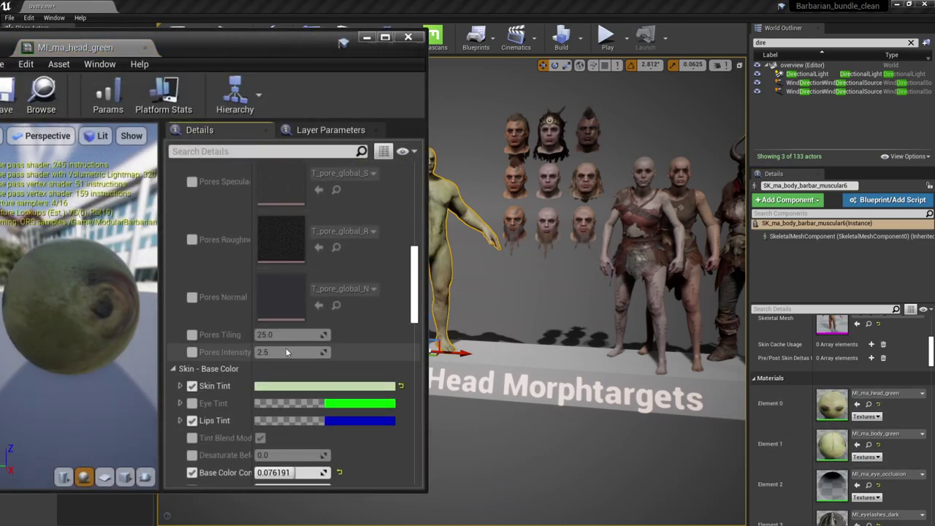
pyautogui.click(363, 340)
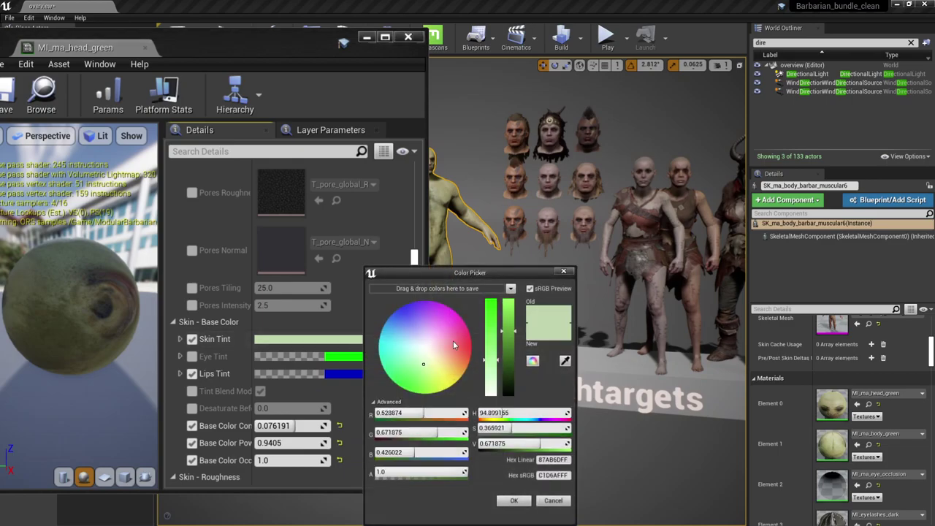
pyautogui.click(435, 331)
pyautogui.moveTo(508, 365); pyautogui.dragTo(509, 373)
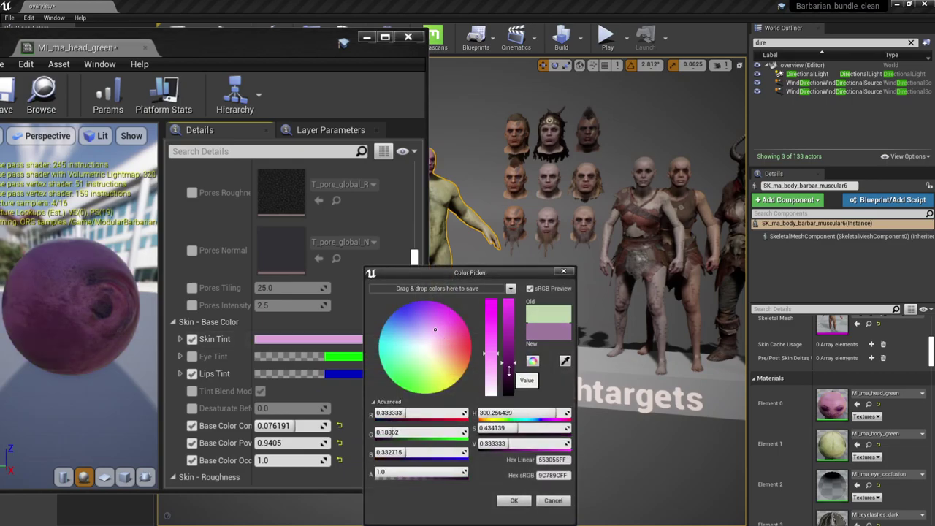
pyautogui.click(432, 336)
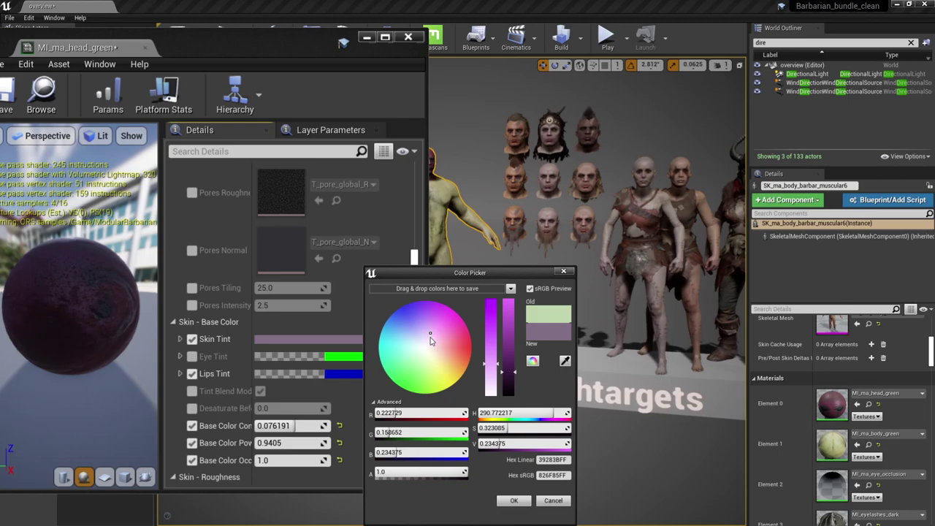
pyautogui.click(431, 338)
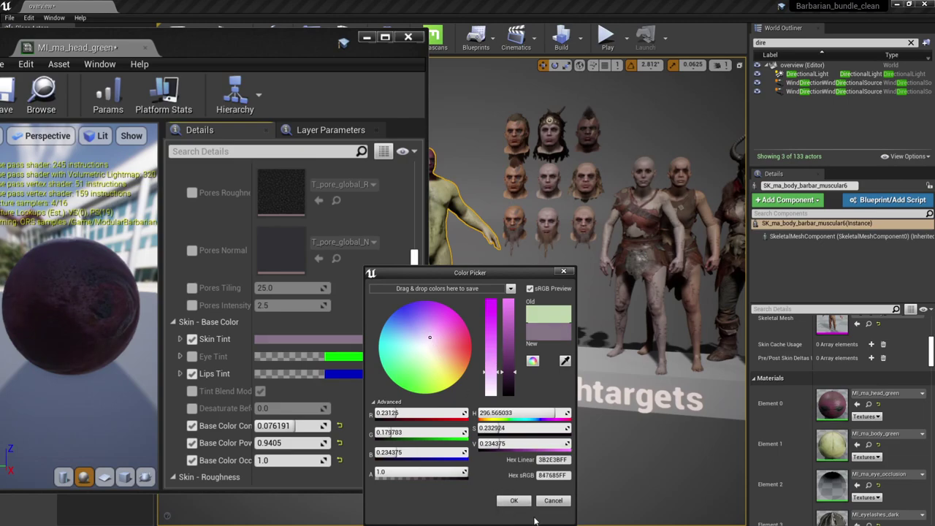
pyautogui.click(514, 500)
# With the character framed in view, raise the skin's base color contrast to 0.114286 and base color power to 1.036272
pyautogui.moveTo(341, 41); pyautogui.dragTo(245, 97)
pyautogui.press('f')
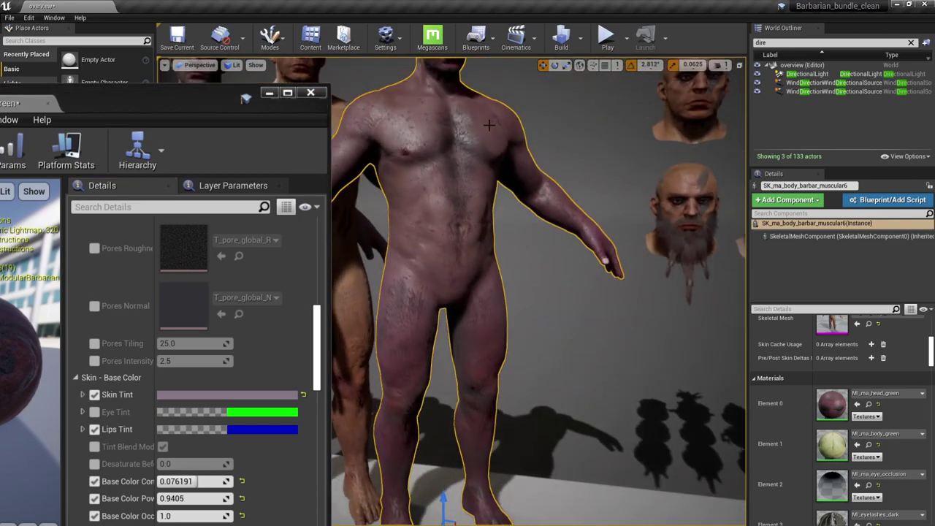
pyautogui.scroll(-3, 218, 348)
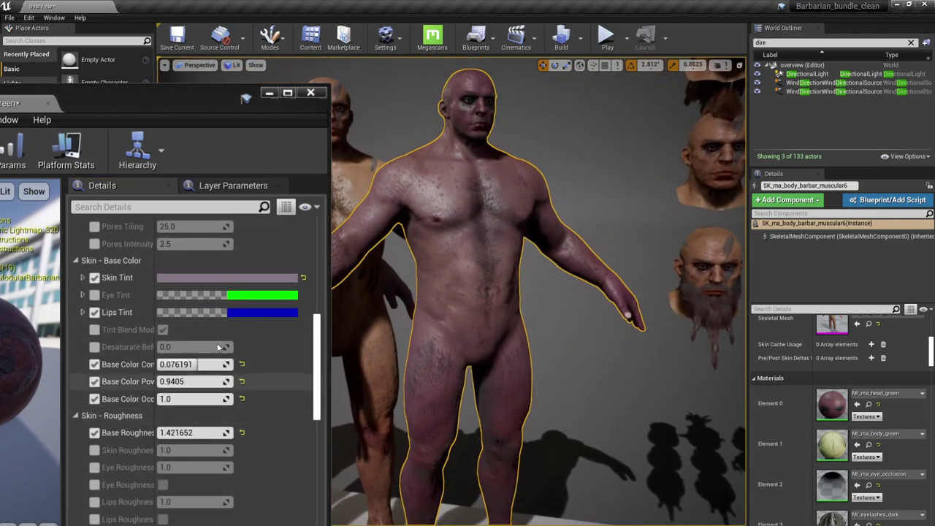
pyautogui.moveTo(196, 365)
pyautogui.mouseDown()
pyautogui.moveTo(187, 365)
pyautogui.moveTo(209, 364)
pyautogui.moveTo(207, 382)
pyautogui.mouseUp()
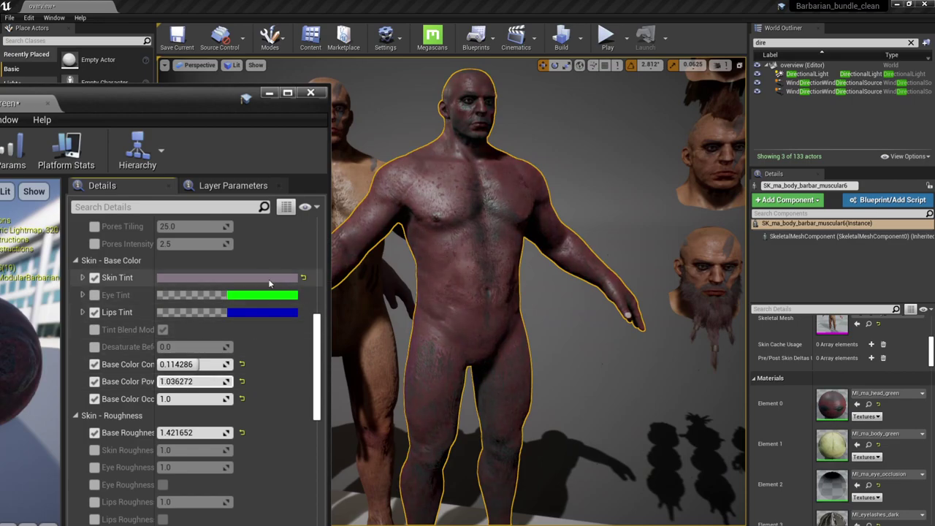
# Try a base color occlusion of 1.803352 on the skin, and set it back to 1.0
pyautogui.moveTo(216, 399); pyautogui.dragTo(246, 399)
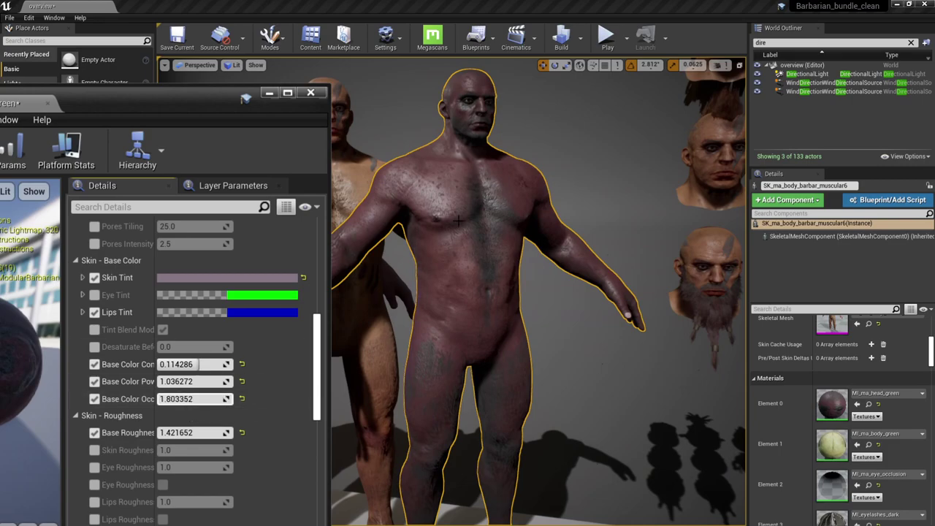
pyautogui.click(194, 399)
pyautogui.write('1.0')
# Examine the tinted and tattooed male bodies and the grid of hair, beard and face variants up close
pyautogui.moveTo(442, 195); pyautogui.dragTo(401, 196, button='right')
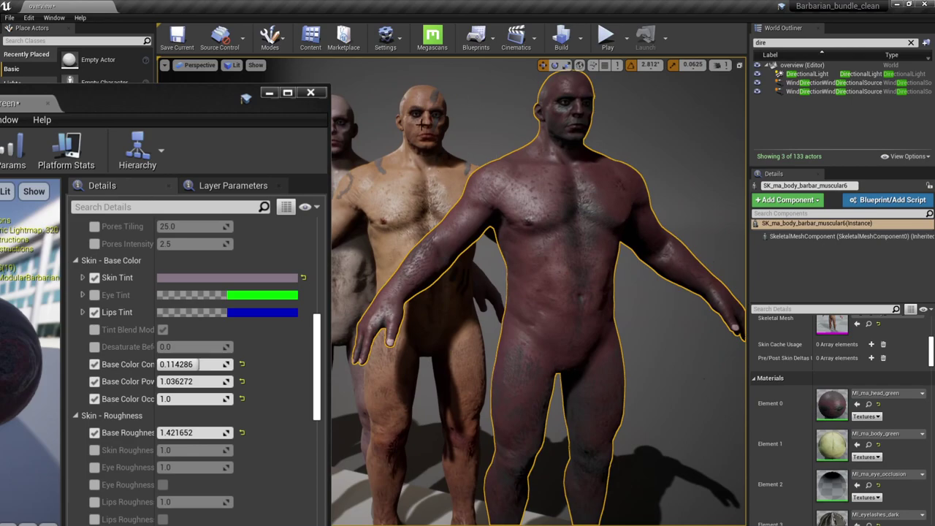
pyautogui.moveTo(494, 196); pyautogui.dragTo(439, 196, button='right')
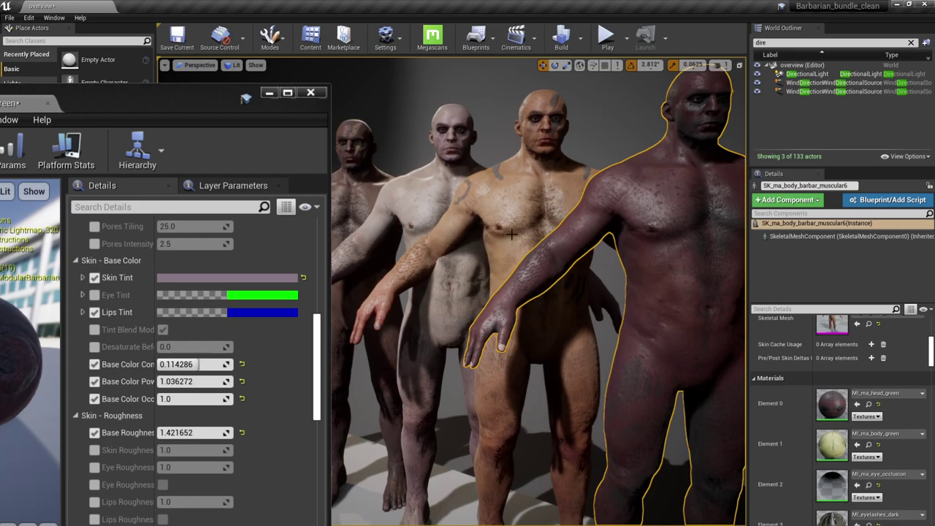
pyautogui.press('f')
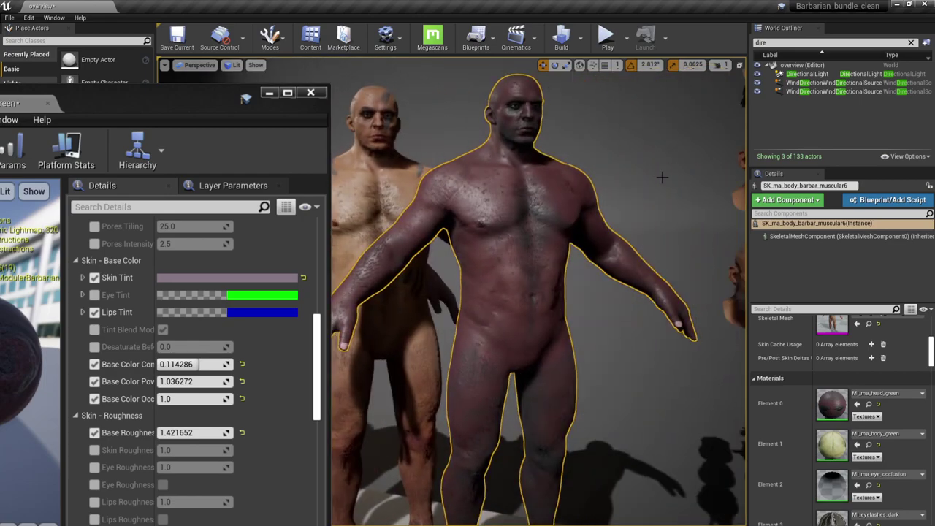
pyautogui.moveTo(578, 155); pyautogui.dragTo(621, 159, button='right')
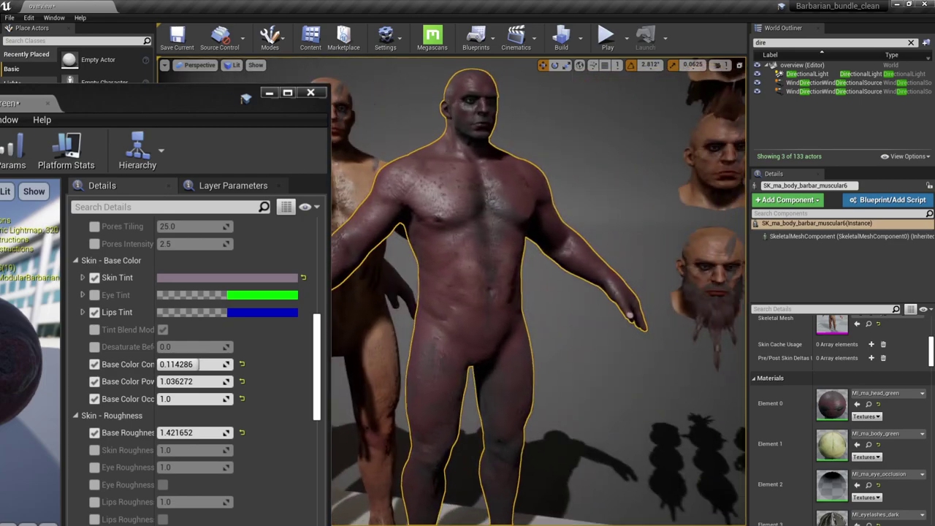
pyautogui.scroll(-5, 564, 195)
pyautogui.moveTo(564, 194); pyautogui.dragTo(603, 195, button='right')
pyautogui.moveTo(582, 198); pyautogui.dragTo(605, 224)
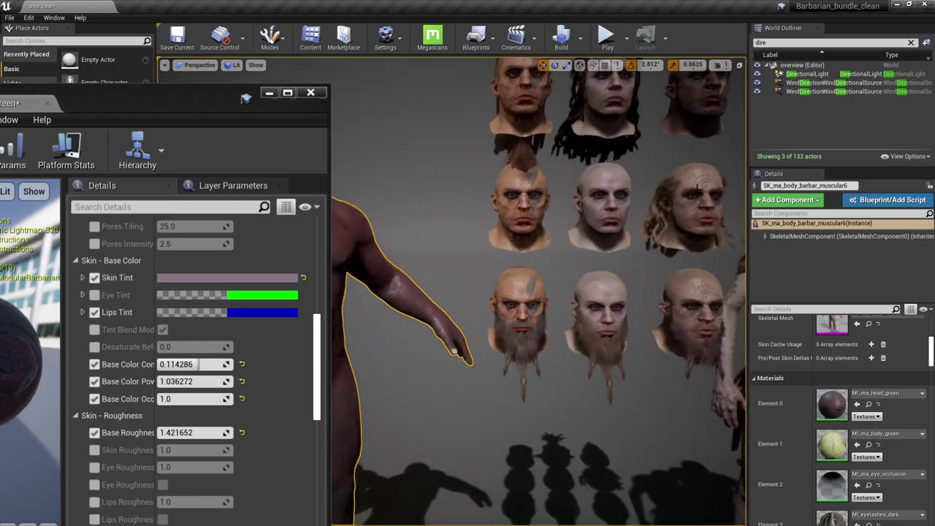
pyautogui.click(641, 236)
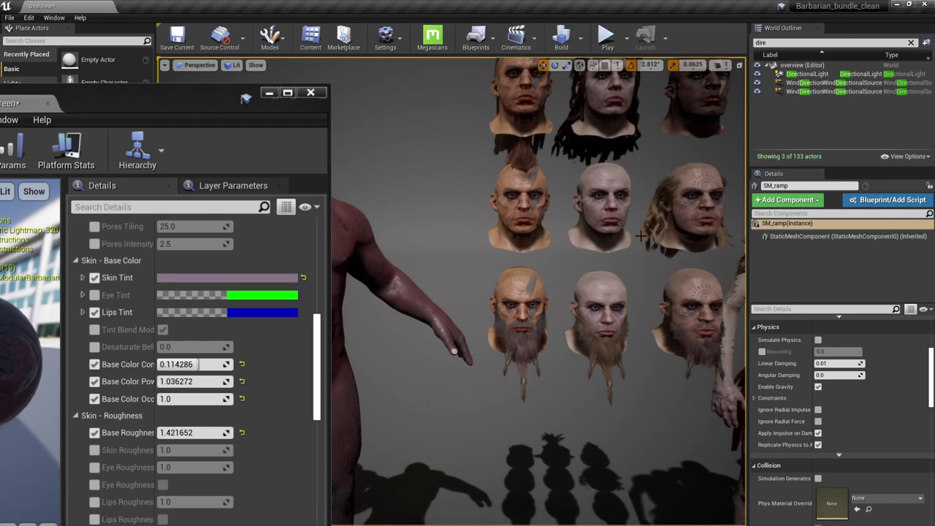
pyautogui.press('F11')
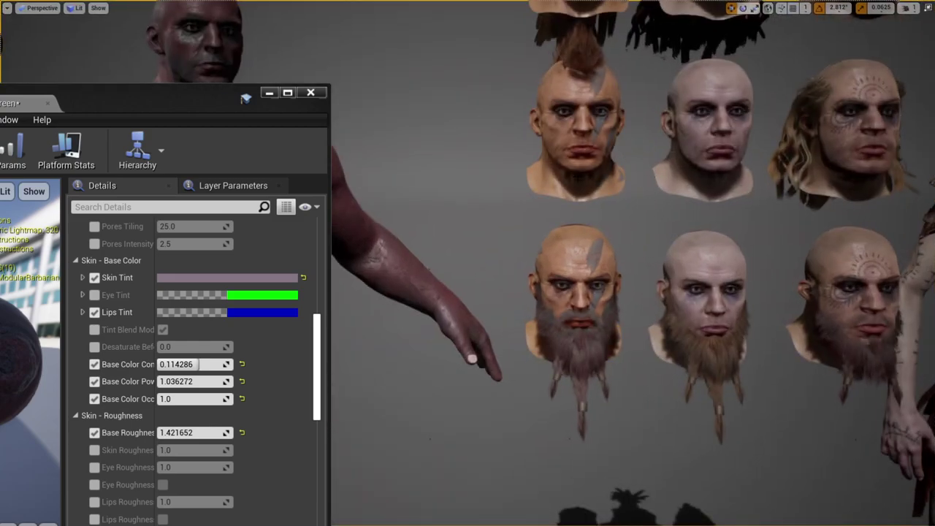
pyautogui.scroll(-4, 577, 178)
pyautogui.moveTo(581, 188); pyautogui.dragTo(666, 118, button='middle')
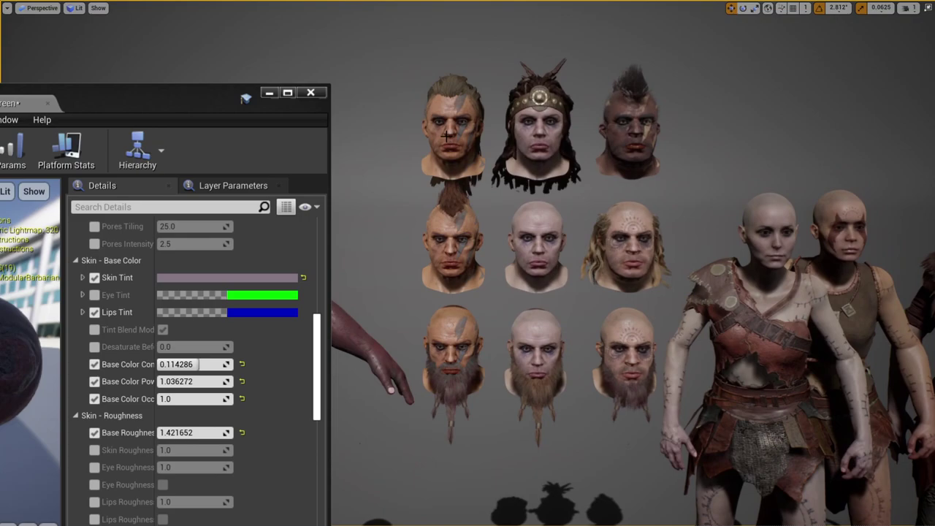
# Select the first head in the top row and open its head-only presentation skeletal mesh for inspection
pyautogui.click(447, 136)
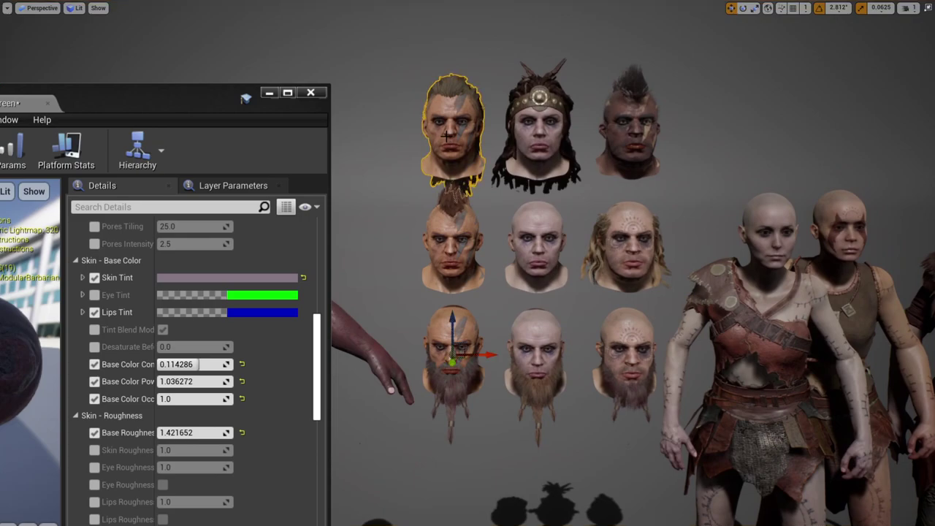
pyautogui.press('F11')
pyautogui.doubleClick(837, 393)
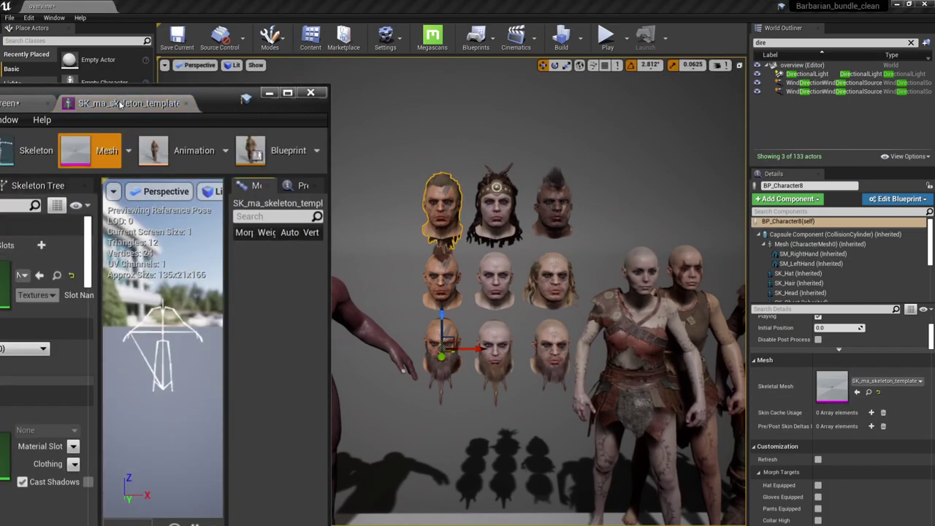
pyautogui.doubleClick(432, 217)
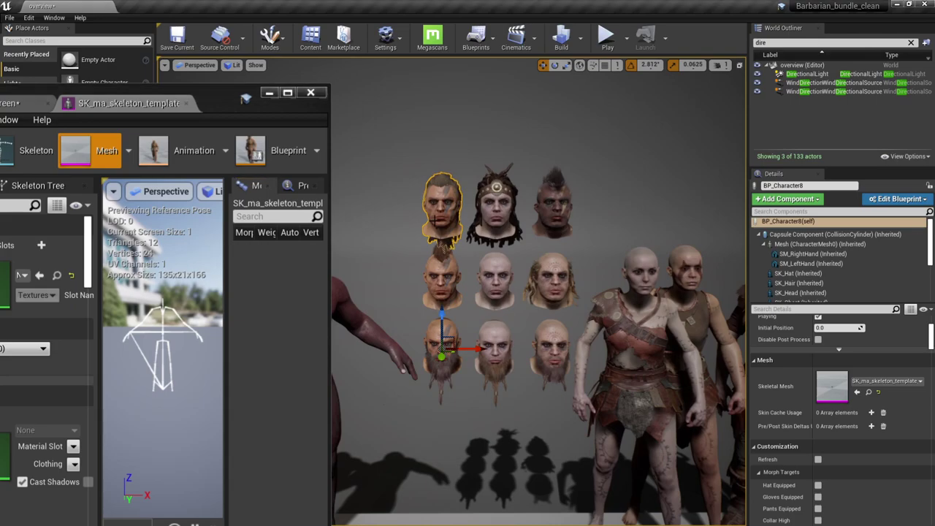
pyautogui.scroll(2, 899, 358)
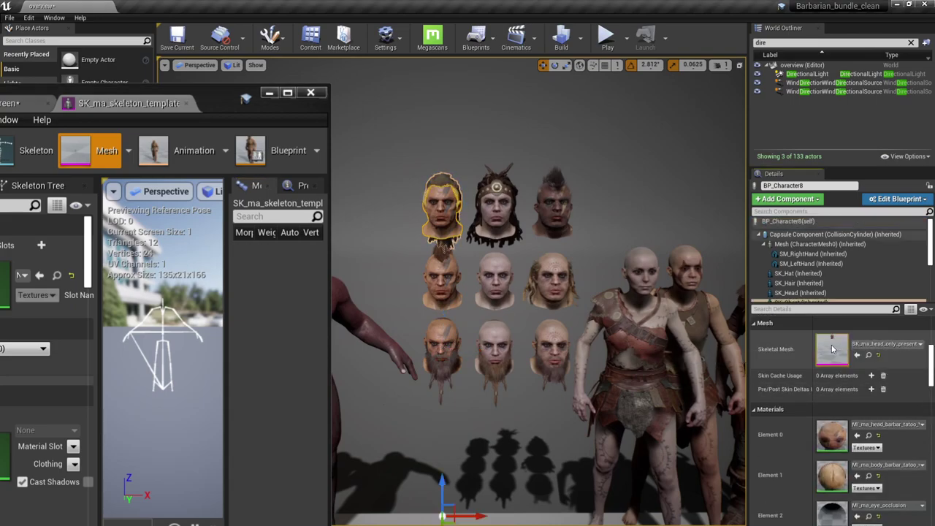
pyautogui.doubleClick(832, 348)
# Try out the face and hat morph target weights on the head preview, and minimize the asset editor
pyautogui.moveTo(193, 349); pyautogui.dragTo(193, 321, button='right')
pyautogui.scroll(-2, 163, 350)
pyautogui.click(288, 249)
pyautogui.moveTo(266, 265); pyautogui.dragTo(265, 297)
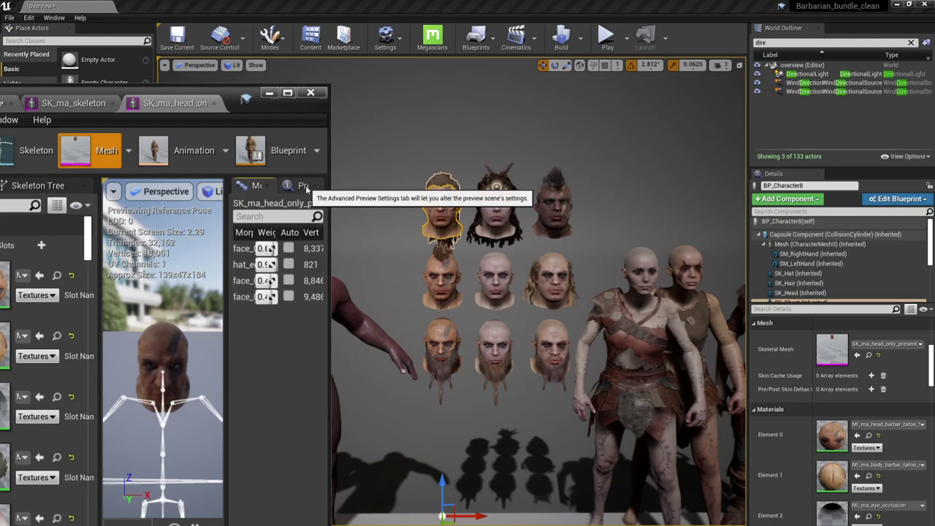
pyautogui.click(269, 95)
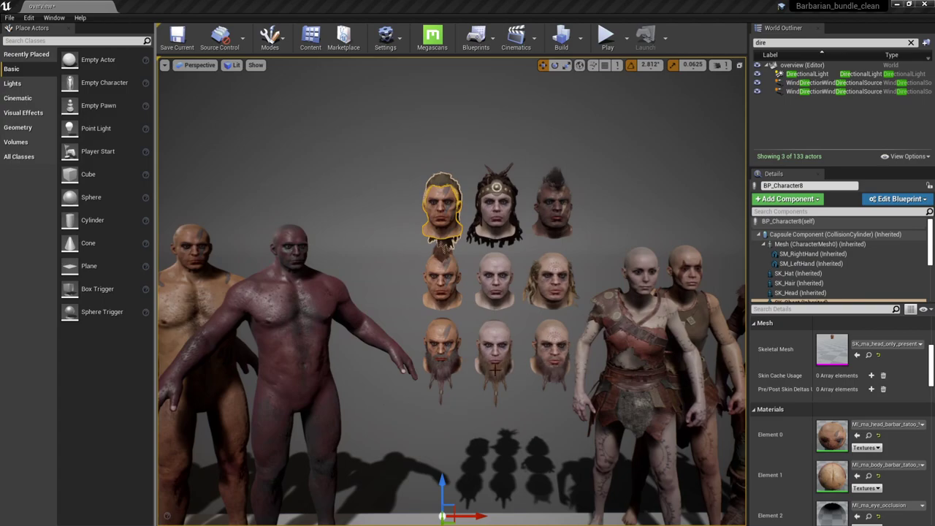
# Select the dress of the front female character and locate its mesh Sk_fe_barbar_dress_04_a in the content browser
pyautogui.moveTo(477, 340); pyautogui.dragTo(606, 369, button='right')
pyautogui.click(466, 310)
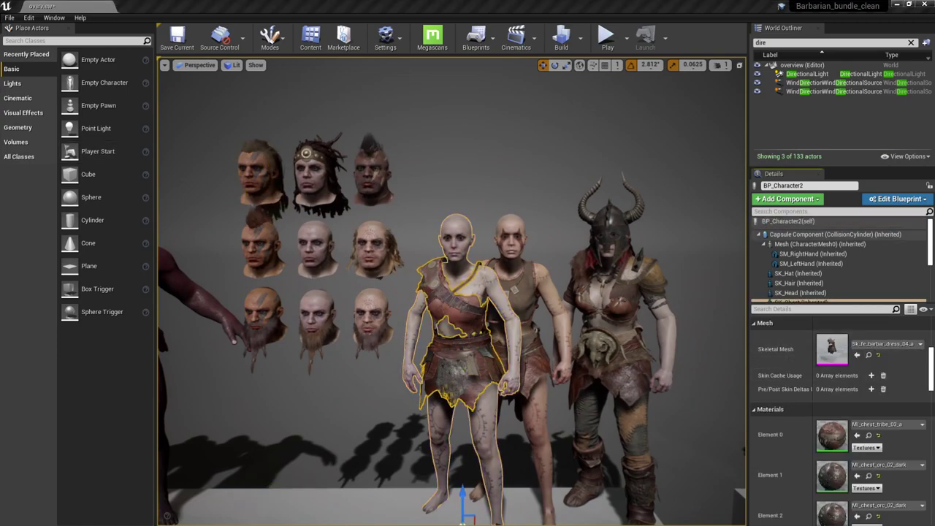
pyautogui.hotkey('ctrl', 'b')
pyautogui.moveTo(300, 256); pyautogui.dragTo(289, 57)
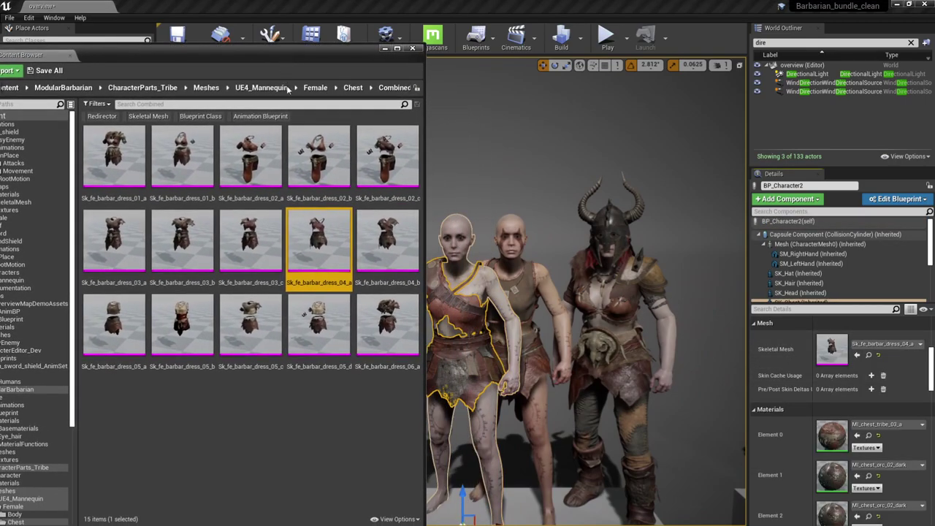
# Show only skeletal meshes in the UE4_Mannequin folder, select the range through SK_ma_helm_barbar_metal_03_g, and look over the parts
pyautogui.click(261, 88)
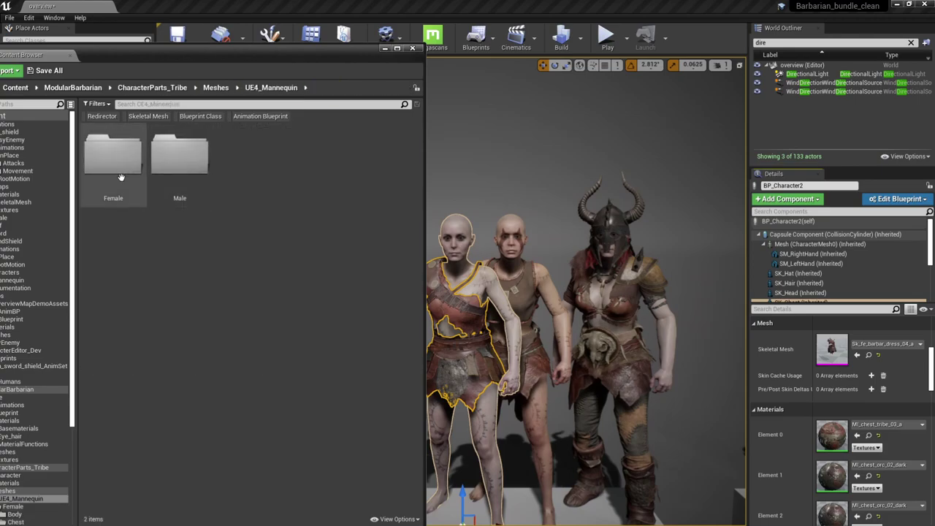
pyautogui.click(148, 116)
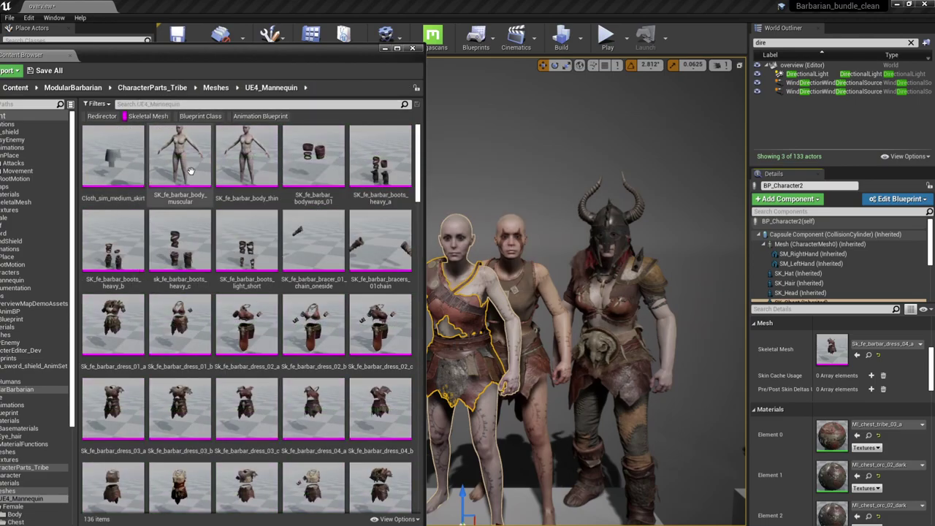
pyautogui.scroll(-5, 308, 496)
pyautogui.scroll(-10, 308, 495)
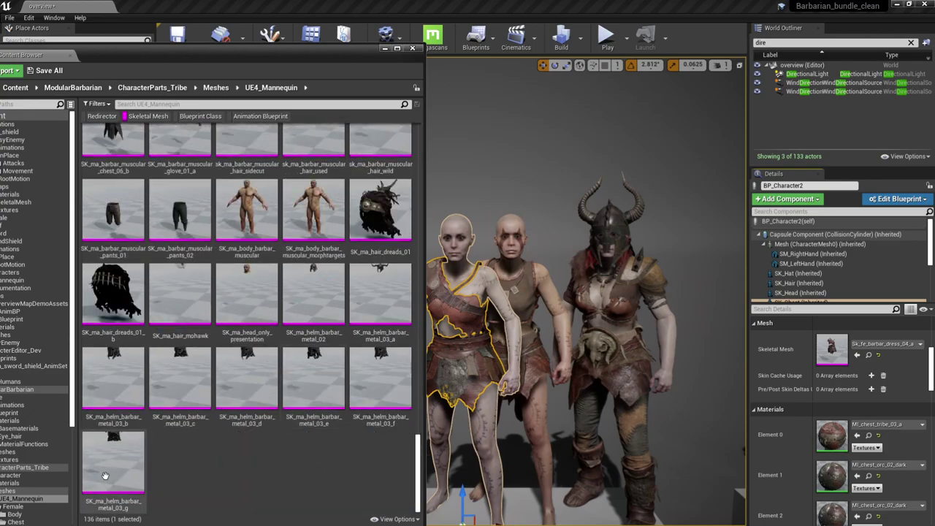
pyautogui.keyDown('shift'); pyautogui.click(116, 479); pyautogui.keyUp('shift')
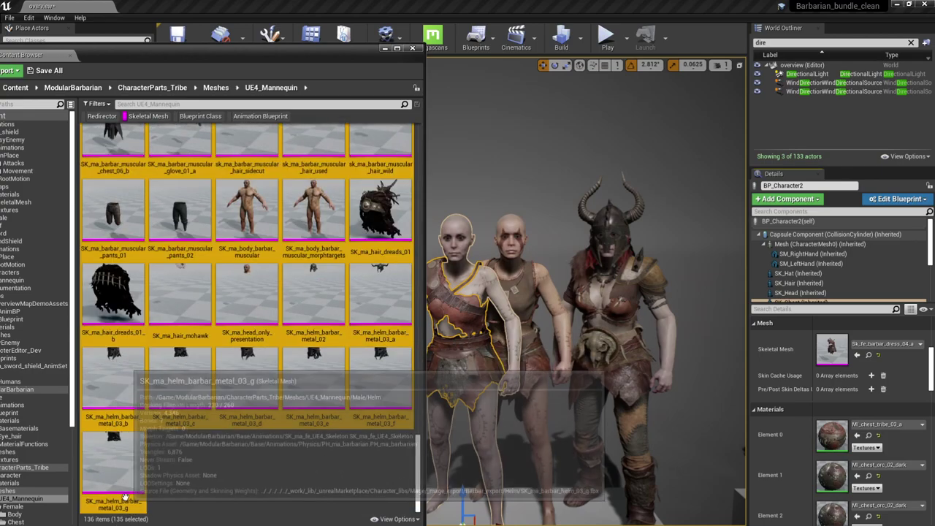
pyautogui.scroll(4, 178, 487)
pyautogui.scroll(5, 183, 482)
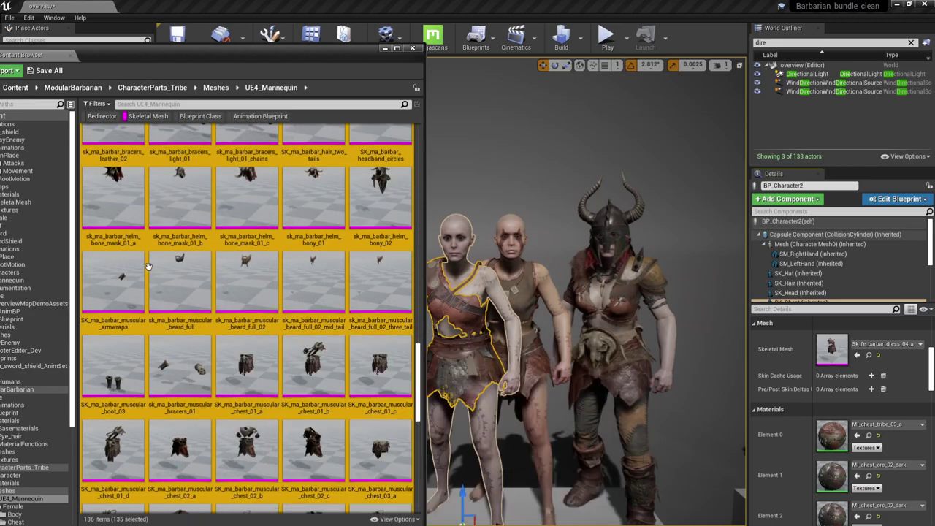
# Look back over the female skeletal mesh parts in the folder, and minimize the content browser
pyautogui.scroll(4, 183, 351)
pyautogui.scroll(10, 203, 422)
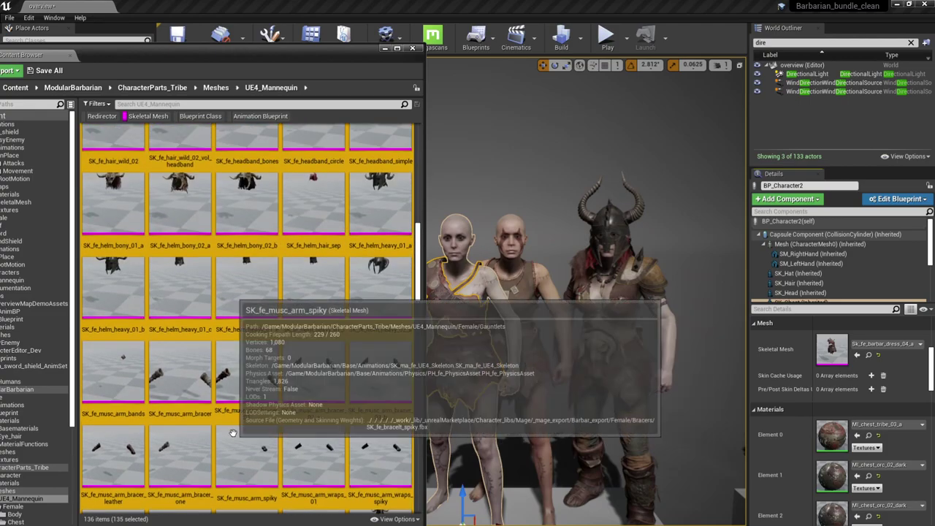
pyautogui.click(385, 48)
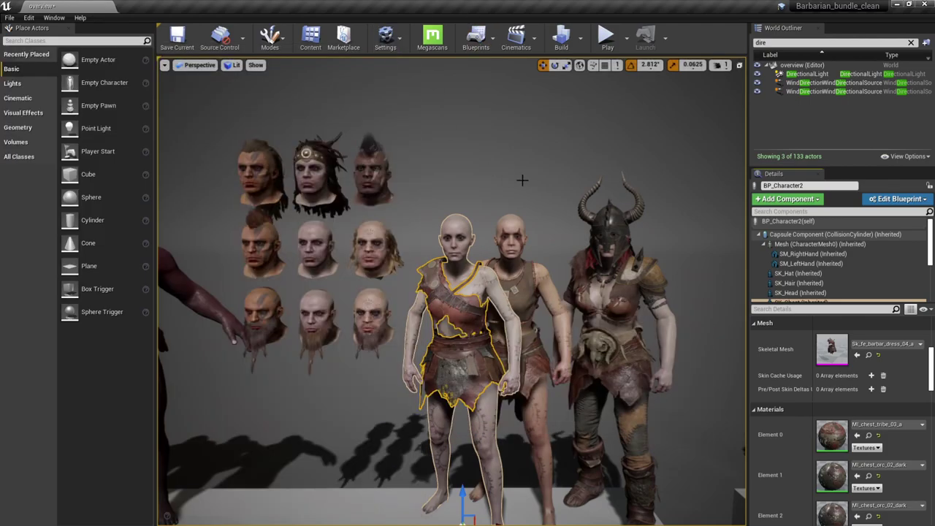
# Select the front female character's dress component, locate its mesh in the content browser, and replace it with Sk_fe_barbar_dress_03_b
pyautogui.click(523, 180)
pyautogui.scroll(4, 476, 293)
pyautogui.click(515, 311)
pyautogui.scroll(-6, 516, 313)
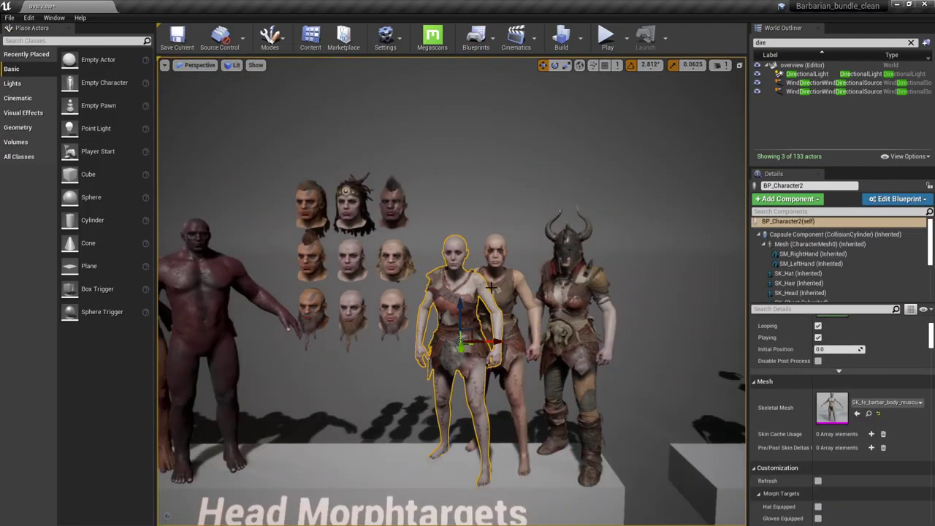
pyautogui.scroll(2, 497, 293)
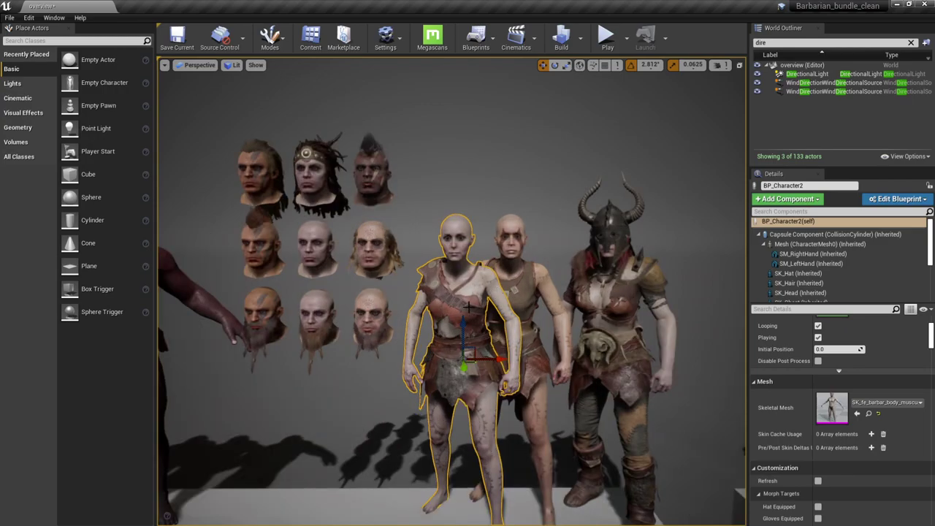
pyautogui.doubleClick(468, 307)
pyautogui.click(869, 356)
pyautogui.moveTo(250, 241); pyautogui.dragTo(833, 350)
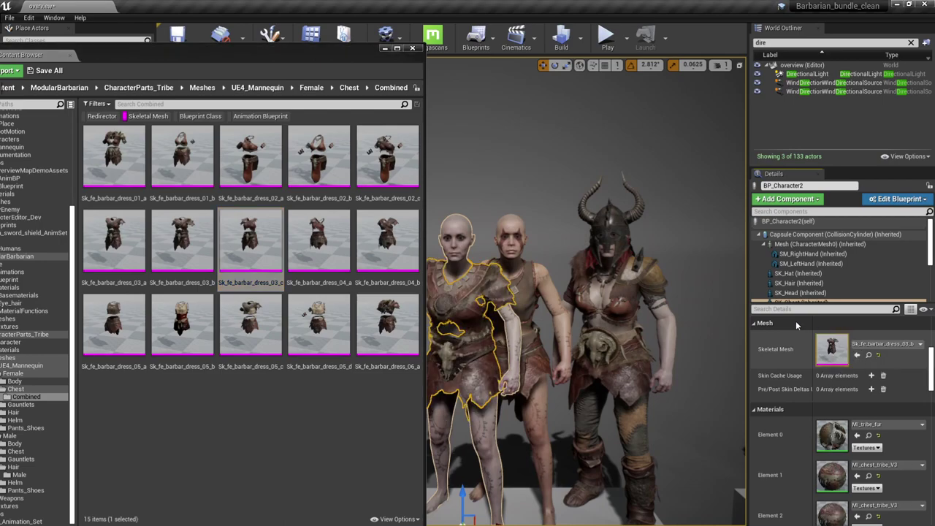
# Try the dress meshes Sk_fe_barbar_dress_03_c, 04_a and 04_b one after another on the front female character
pyautogui.click(901, 347)
pyautogui.press('Down')
pyautogui.press('Return')
pyautogui.click(900, 347)
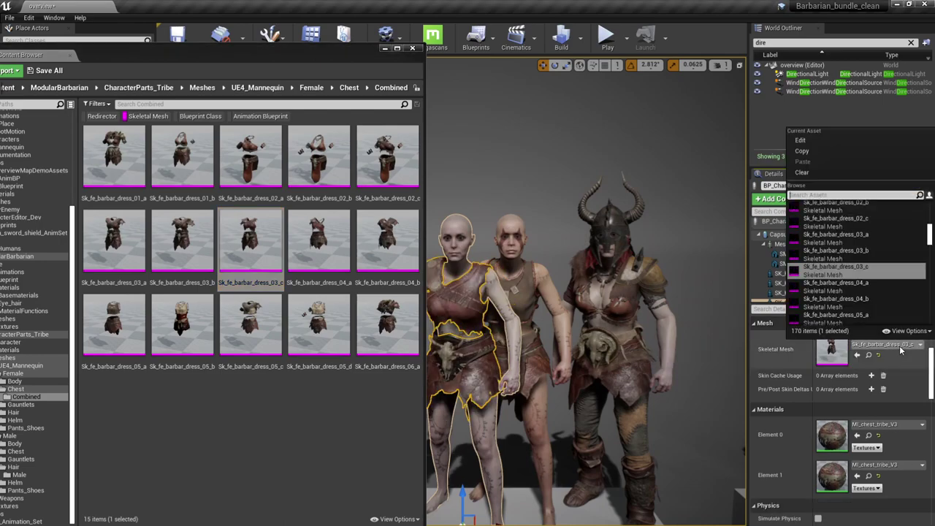
pyautogui.press('Down')
pyautogui.press('Return')
pyautogui.click(901, 347)
pyautogui.press('Down')
pyautogui.press('Return')
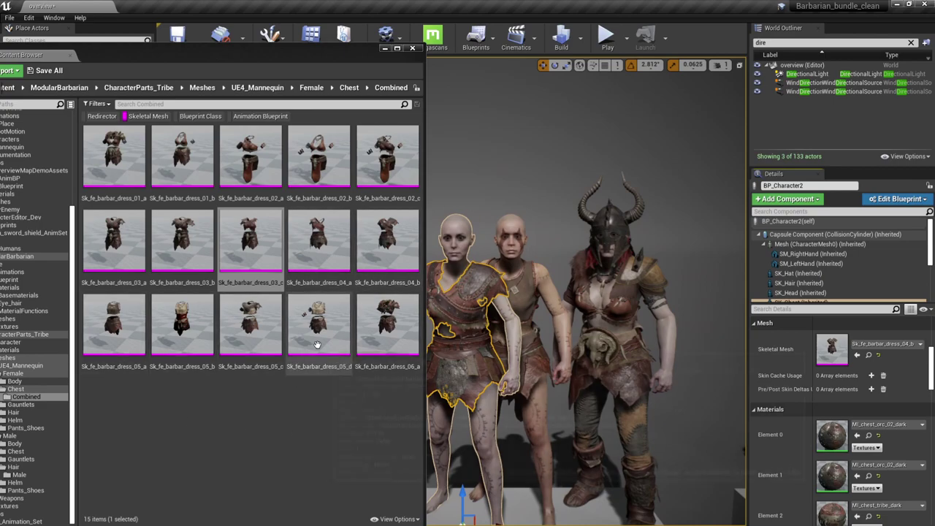
# Try boots and heavy bracers meshes in place of the front female character's dress
pyautogui.click(857, 355)
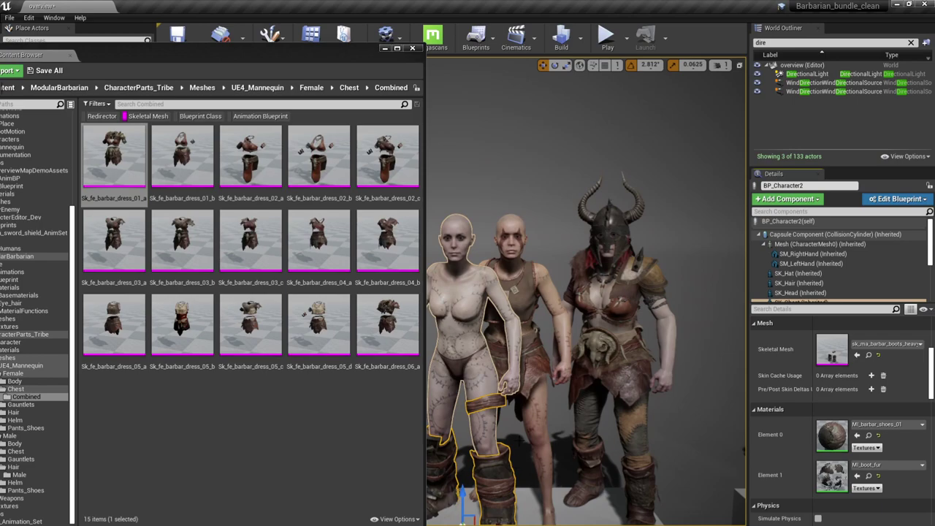
pyautogui.click(896, 341)
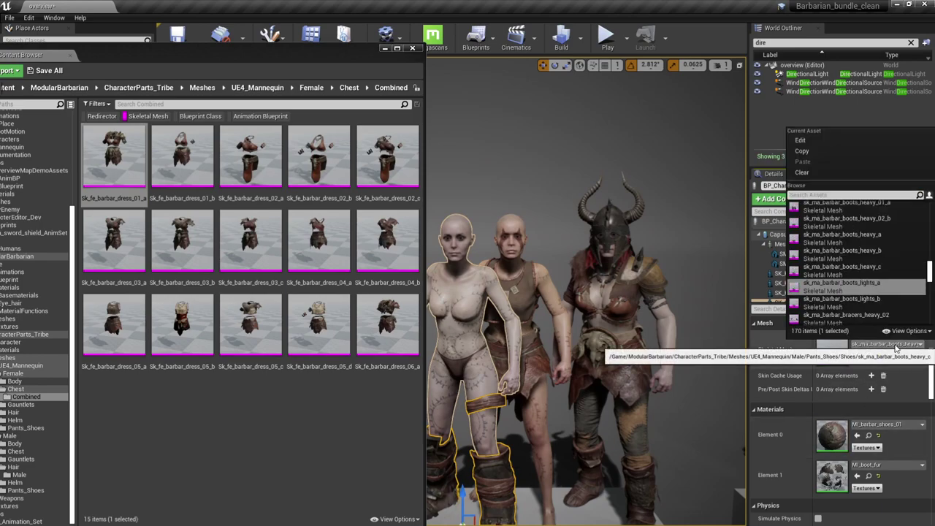
pyautogui.click(895, 335)
pyautogui.click(895, 345)
pyautogui.press('Down')
pyautogui.click(895, 345)
pyautogui.press('Down')
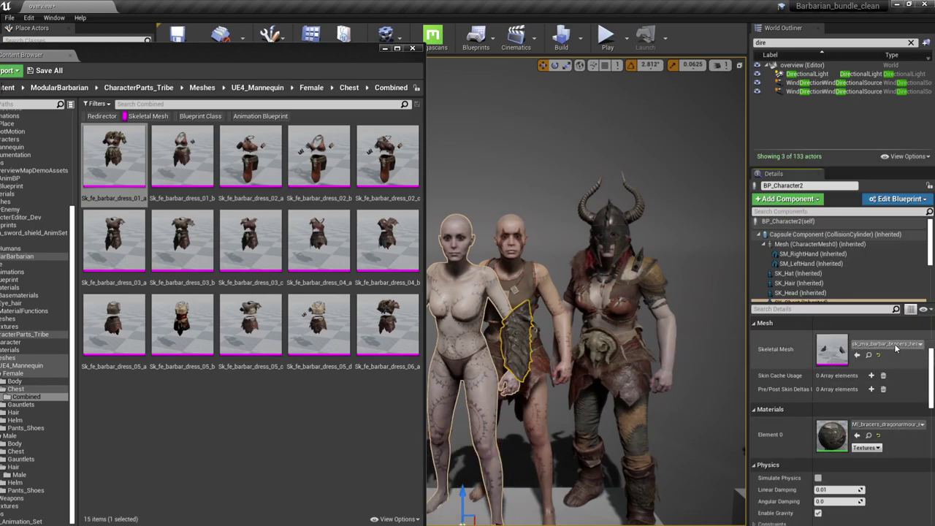
# Step the front female character's component mesh back from the bracers to the light boots
pyautogui.click(897, 348)
pyautogui.press('Up')
pyautogui.click(897, 348)
pyautogui.press('Up')
# Select the horned-helmet female character BP_fe_tribe_17, focus the view on her, and minimize the content browser
pyautogui.click(664, 330)
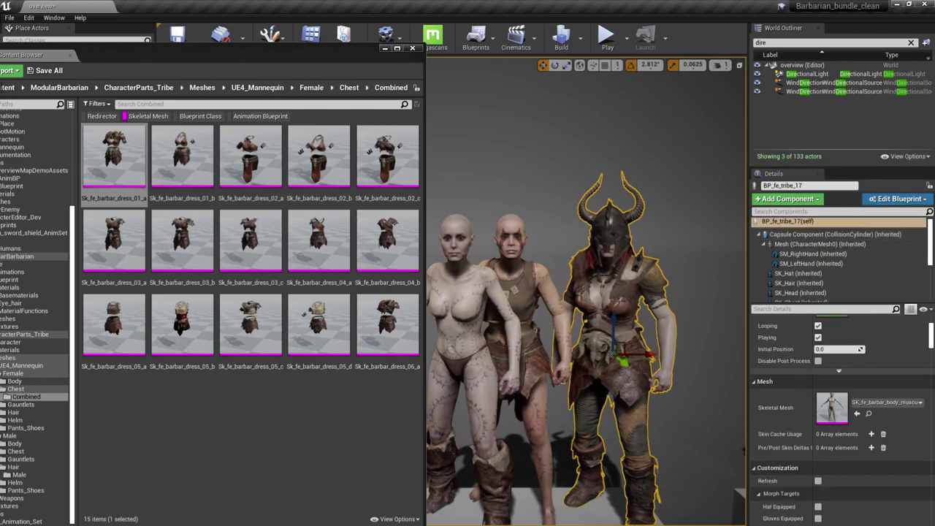
pyautogui.press('f')
pyautogui.click(383, 49)
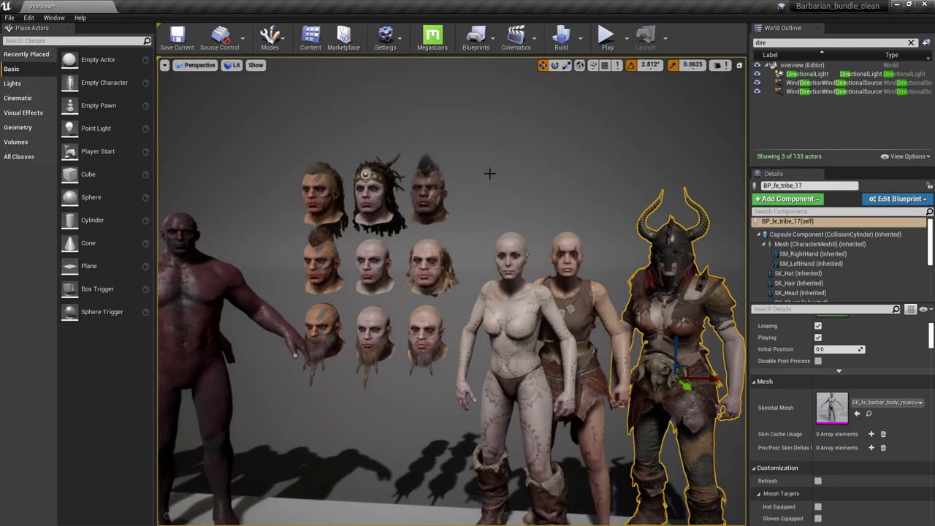
# Maximize the viewport and look over the characters on the Dress Up Variations platform
pyautogui.press('F11')
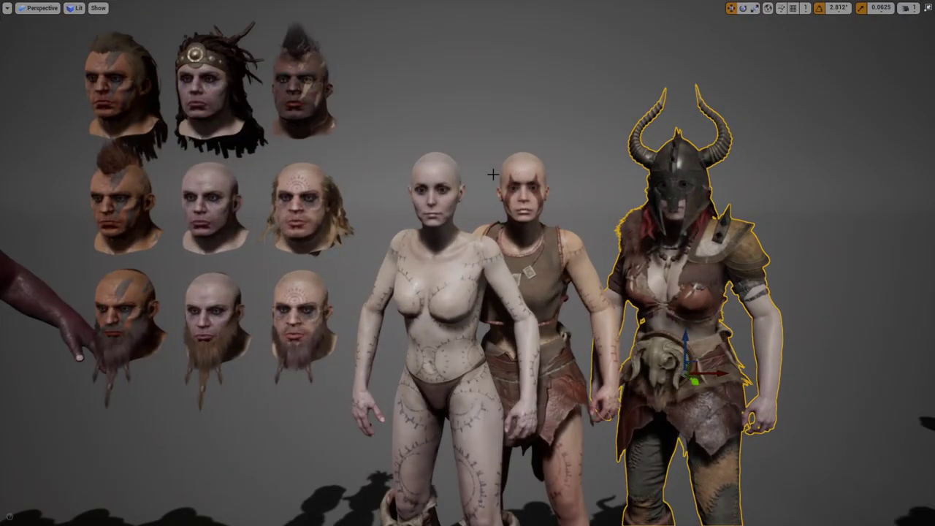
pyautogui.scroll(-4, 495, 174)
pyautogui.moveTo(517, 196); pyautogui.dragTo(725, 211, button='right')
pyautogui.scroll(2, 524, 193)
pyautogui.scroll(2, 521, 193)
pyautogui.moveTo(521, 193); pyautogui.dragTo(472, 196, button='right')
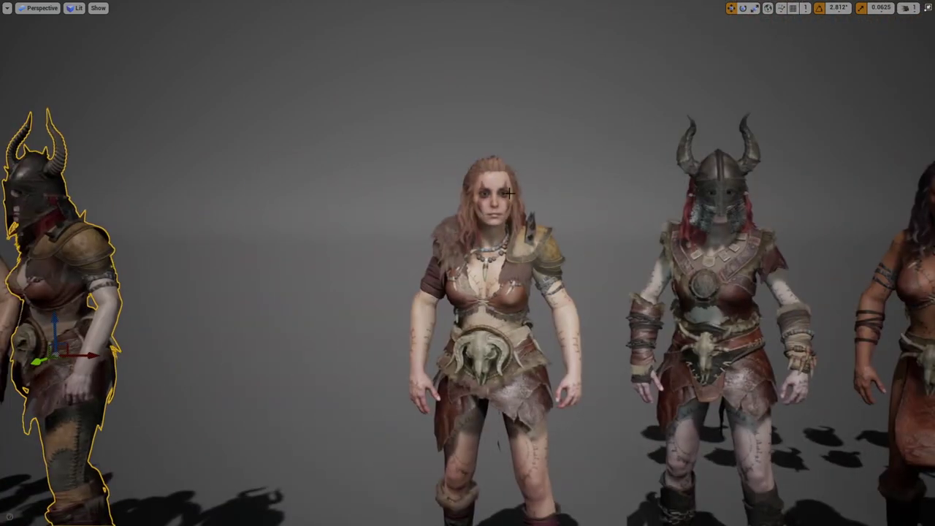
pyautogui.moveTo(524, 206); pyautogui.dragTo(607, 213, button='middle')
pyautogui.scroll(-3, 543, 218)
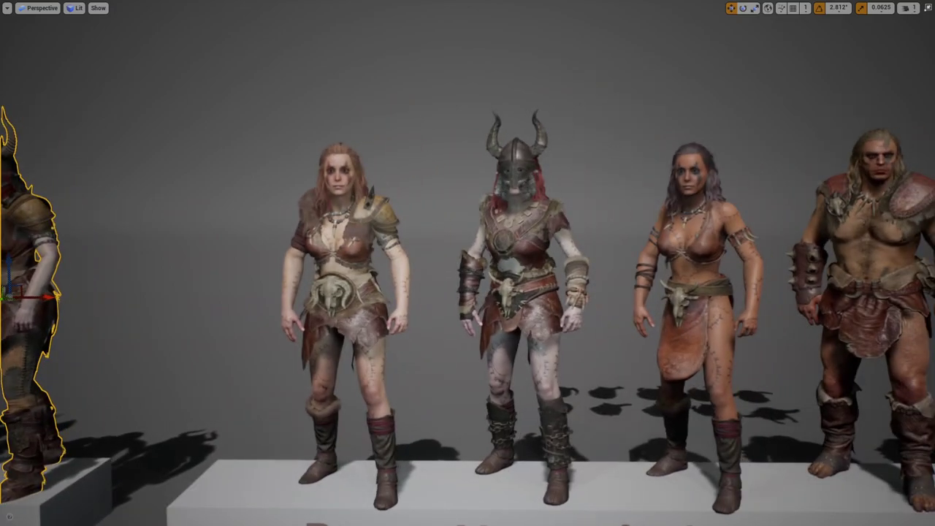
pyautogui.scroll(-3, 581, 221)
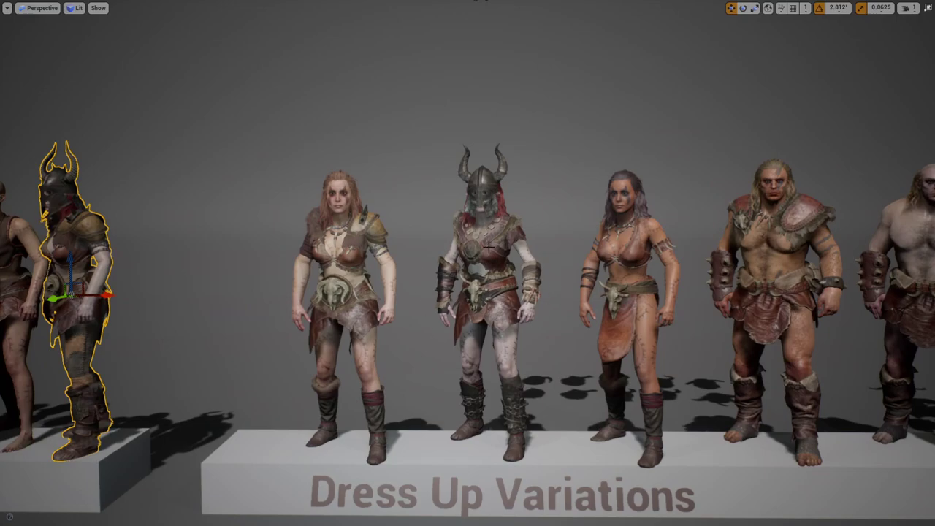
pyautogui.moveTo(525, 231); pyautogui.dragTo(551, 212, button='middle')
pyautogui.moveTo(495, 235); pyautogui.dragTo(569, 217, button='middle')
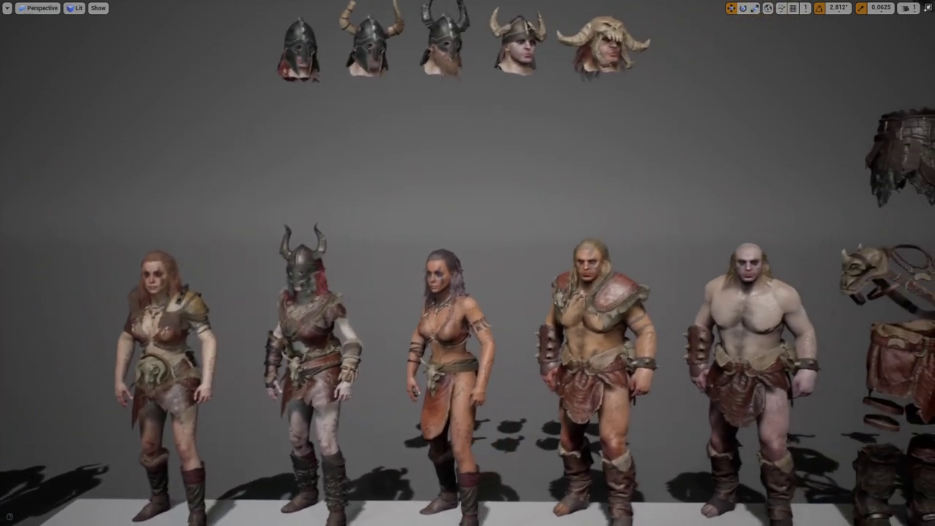
pyautogui.scroll(-2, 503, 239)
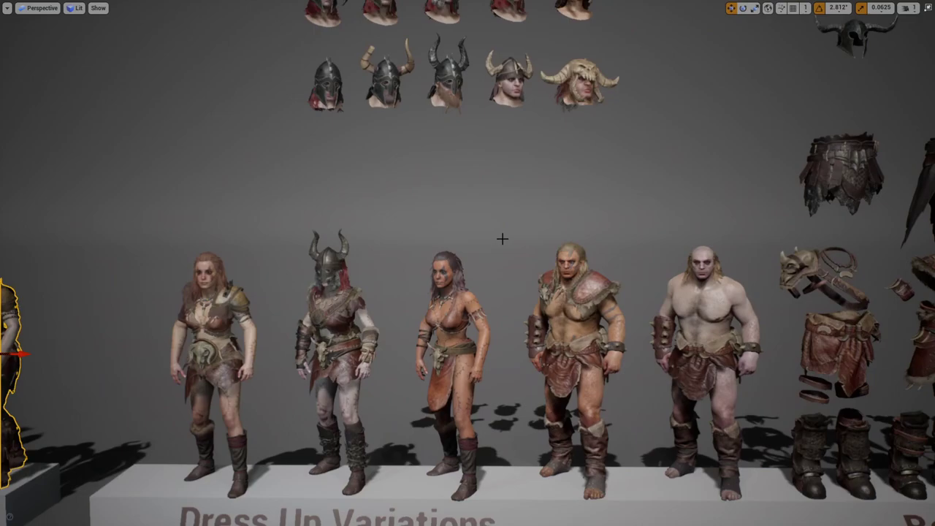
# Select the blond armoured male and examine the two rows of helmeted heads above the dress-up characters
pyautogui.click(536, 333)
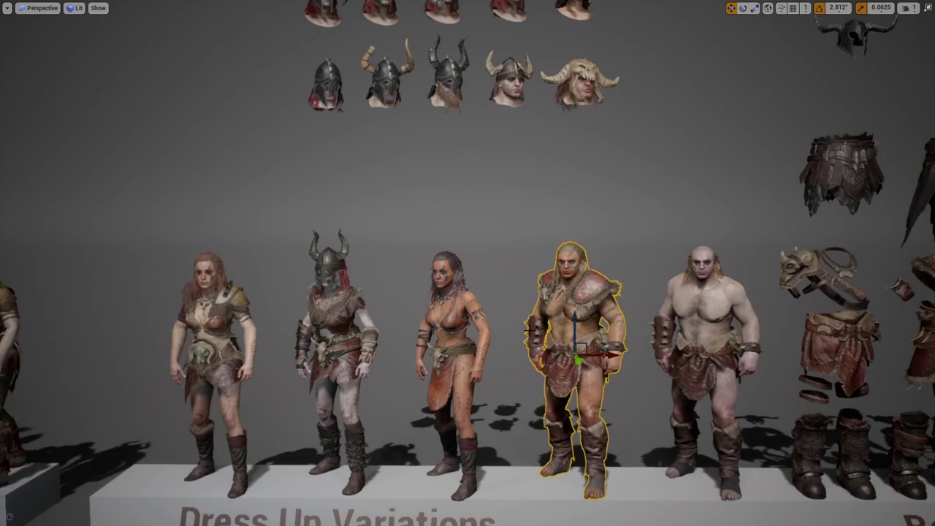
pyautogui.scroll(2, 543, 352)
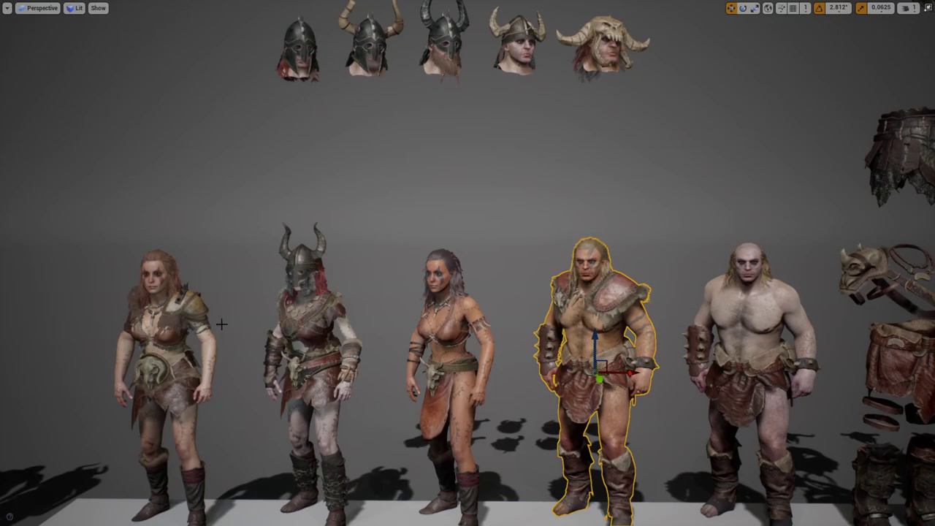
pyautogui.moveTo(510, 318); pyautogui.dragTo(526, 129, button='middle')
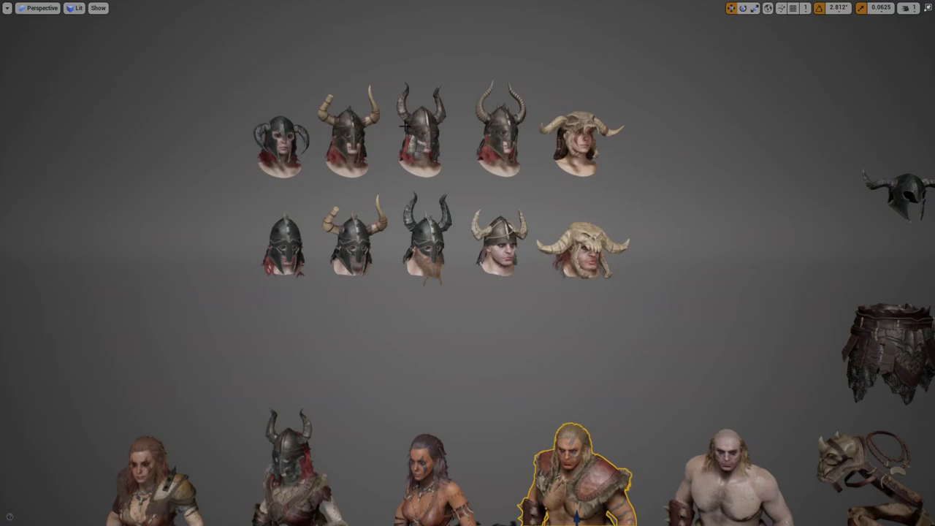
pyautogui.moveTo(489, 179); pyautogui.dragTo(543, 235, button='middle')
pyautogui.moveTo(489, 179); pyautogui.dragTo(529, 205, button='middle')
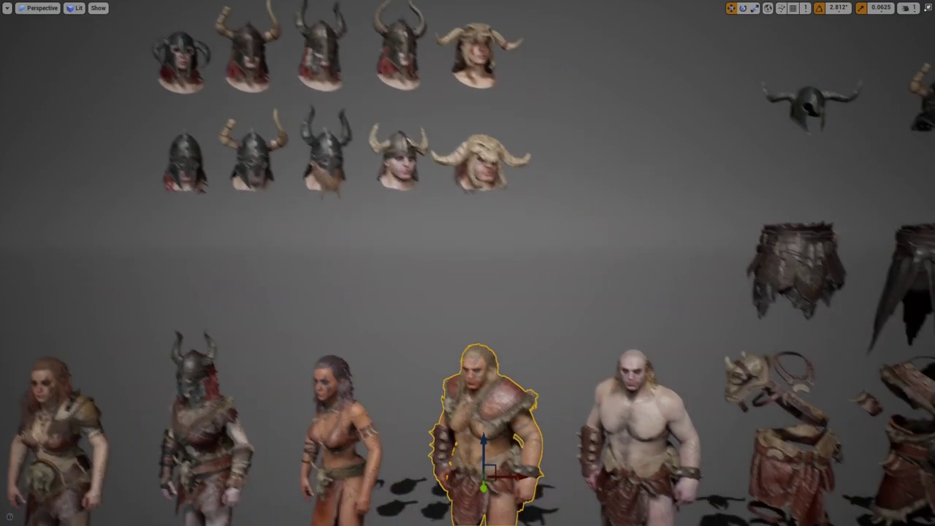
pyautogui.moveTo(621, 292); pyautogui.dragTo(684, 336, button='middle')
pyautogui.moveTo(519, 341); pyautogui.dragTo(536, 388, button='middle')
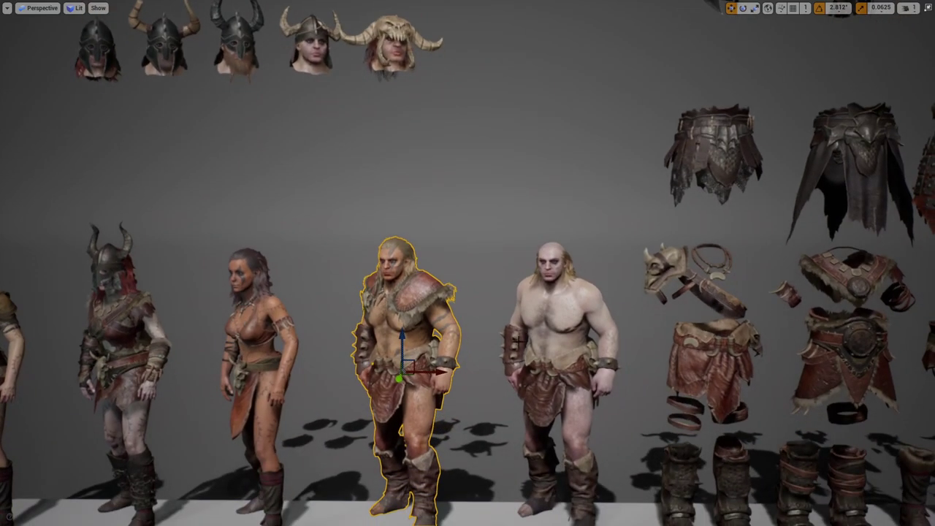
# Select the chest component of the pale bare-chested male and switch it to the next skeletal mesh in the asset list
pyautogui.click(567, 384)
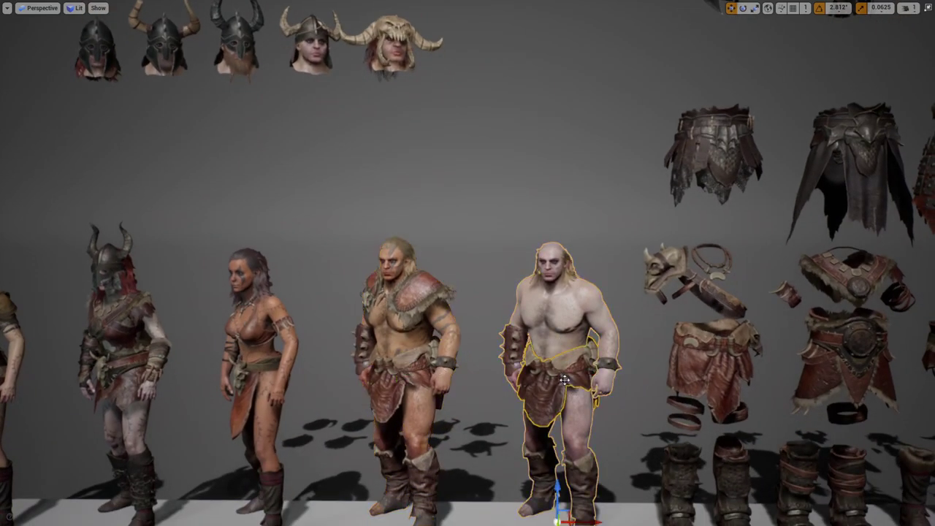
pyautogui.press('F11')
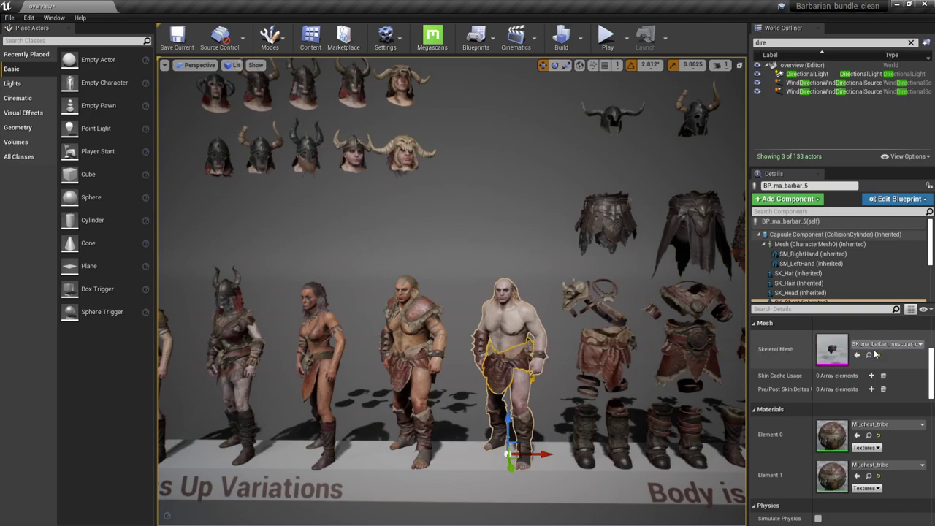
pyautogui.click(883, 345)
pyautogui.press('Down')
pyautogui.press('Return')
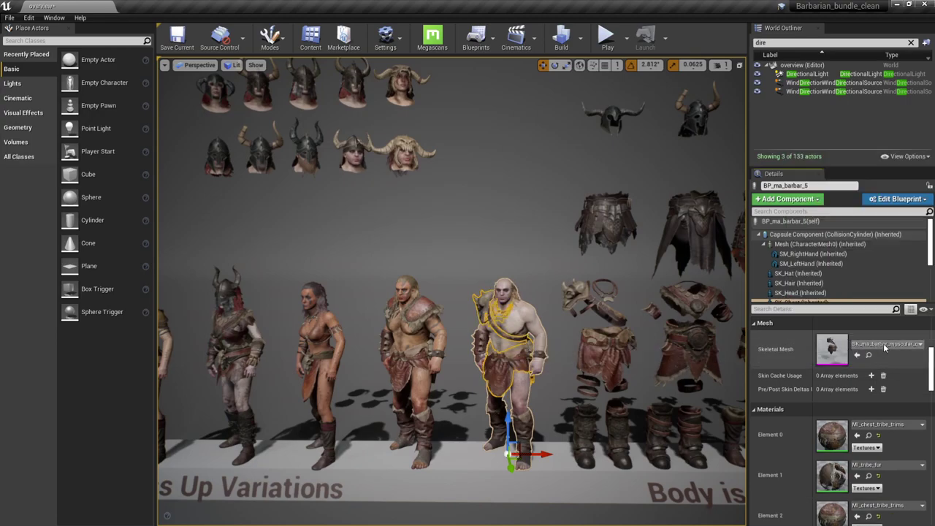
# Try five further muscular chest meshes in list order on the pale male character
pyautogui.click(884, 349)
pyautogui.press('Down')
pyautogui.press('Return')
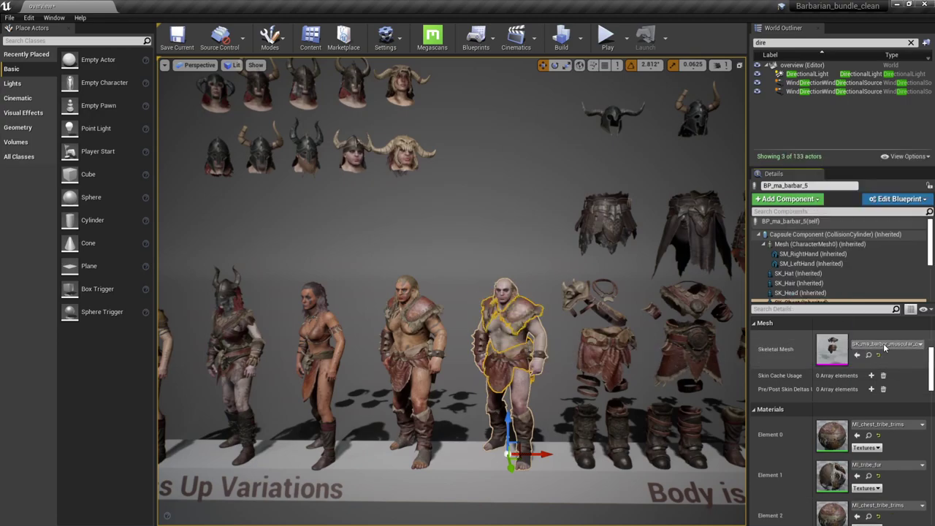
pyautogui.click(884, 349)
pyautogui.press('Down')
pyautogui.press('Return')
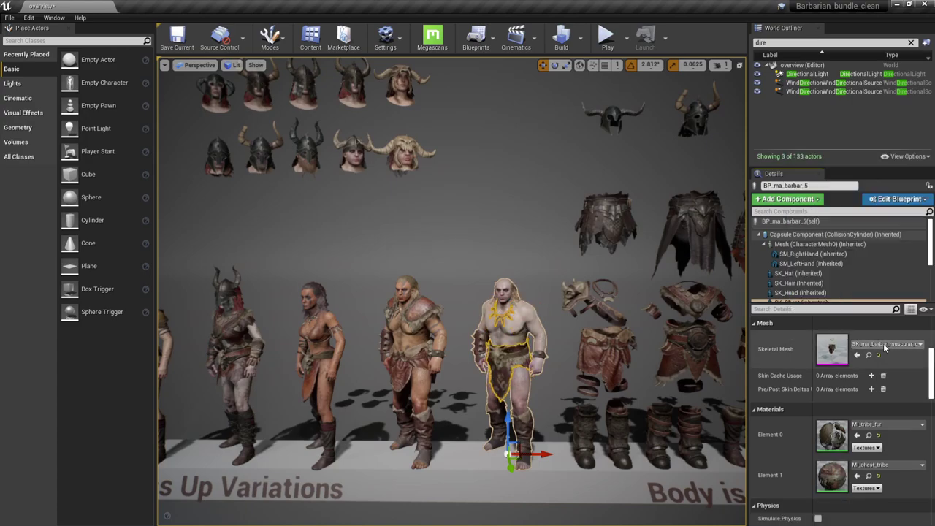
pyautogui.click(884, 348)
pyautogui.press('Down')
pyautogui.press('Return')
pyautogui.click(885, 349)
pyautogui.press('Down')
pyautogui.press('Return')
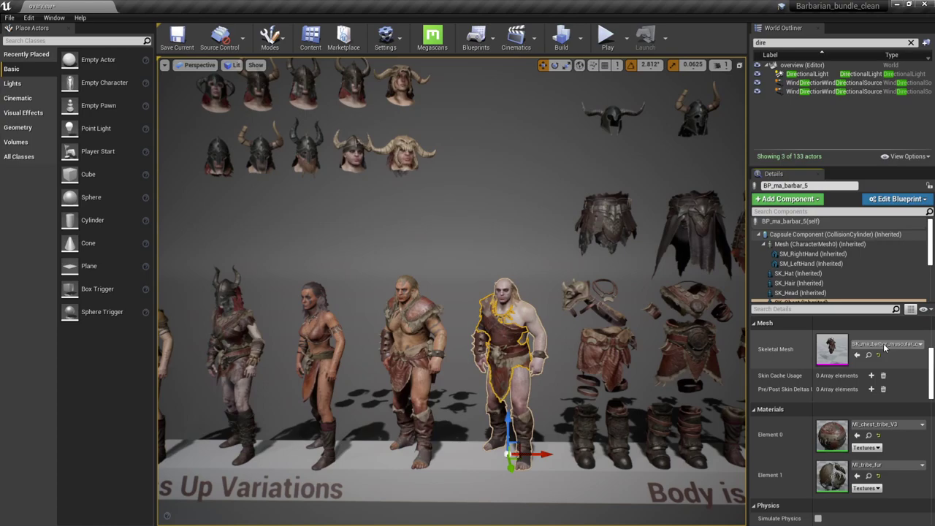
pyautogui.click(885, 349)
pyautogui.press('Down')
pyautogui.press('Return')
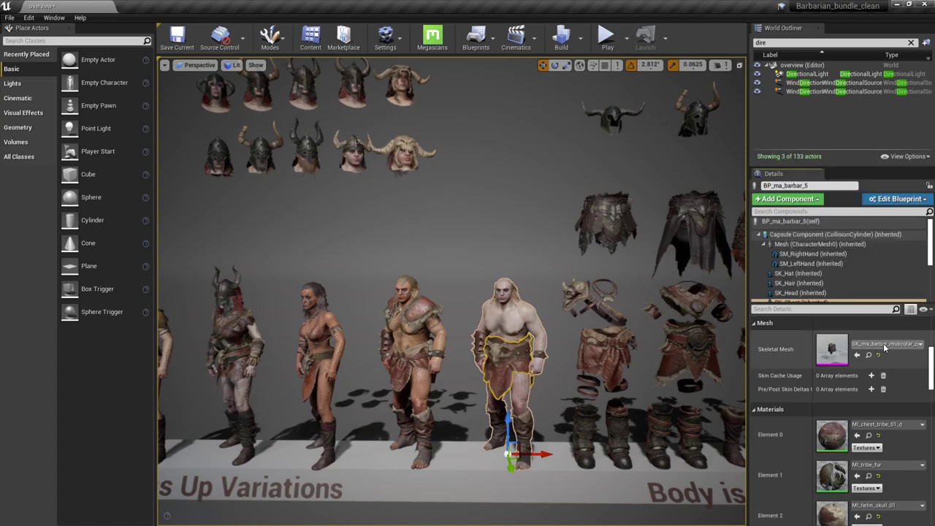
# Switch the pale male's chest to the following mesh with the fur shoulder piece, and select the platform instead
pyautogui.click(884, 349)
pyautogui.press('Down')
pyautogui.press('Return')
pyautogui.moveTo(476, 194); pyautogui.dragTo(456, 173, button='right')
pyautogui.click(460, 178)
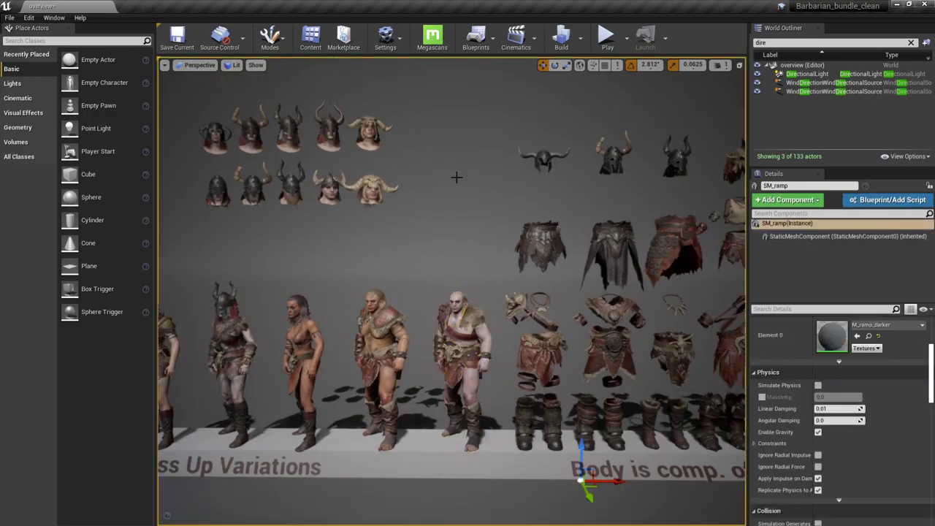
# Maximize the viewport and examine the separate body parts per gender, the weapons and the shields
pyautogui.press('F11')
pyautogui.scroll(-4, 496, 199)
pyautogui.moveTo(514, 202); pyautogui.dragTo(930, 193, button='middle')
pyautogui.moveTo(467, 263); pyautogui.dragTo(510, 260, button='middle')
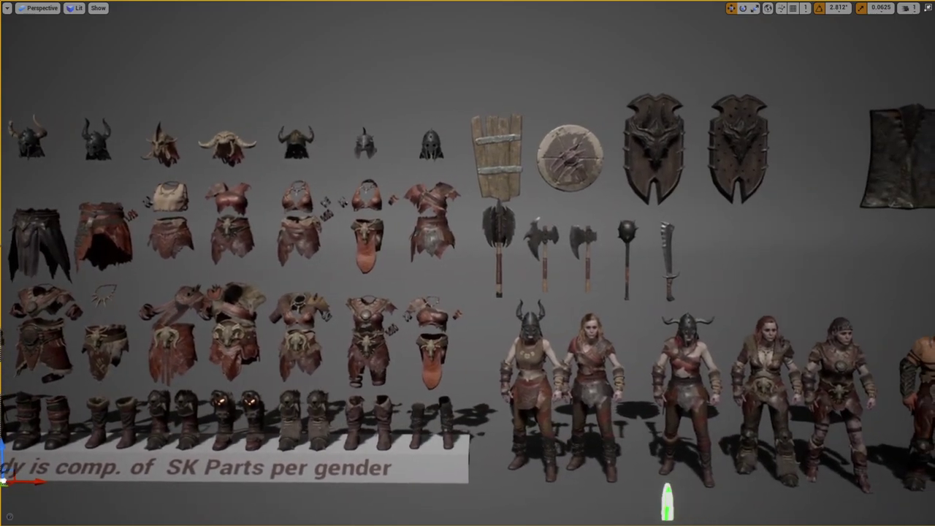
pyautogui.moveTo(391, 212); pyautogui.dragTo(365, 209, button='right')
# Restore the editor layout and open the recent level anim_sample
pyautogui.press('F11')
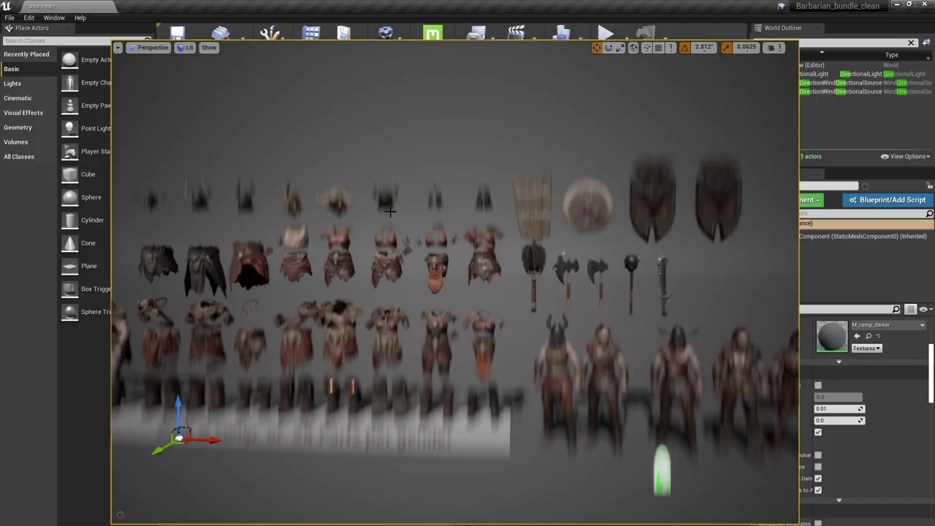
pyautogui.click(14, 18)
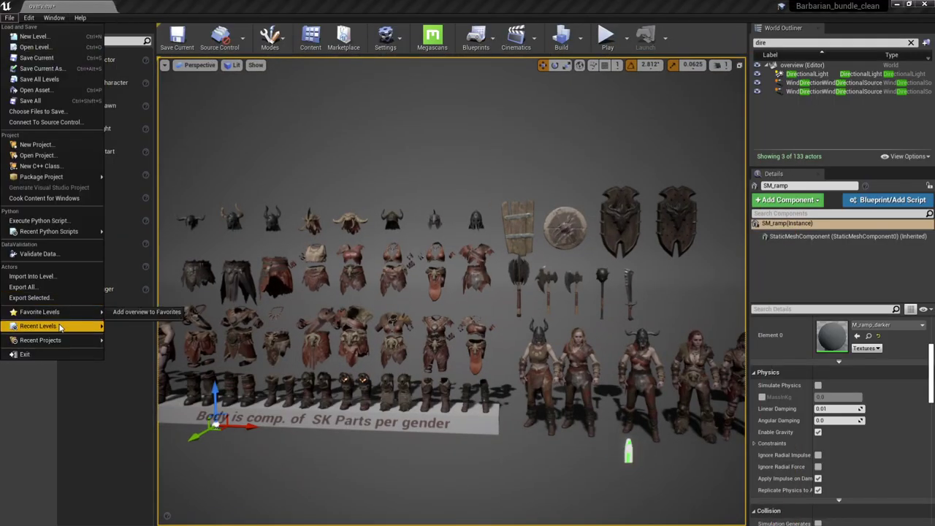
pyautogui.moveTo(66, 329)
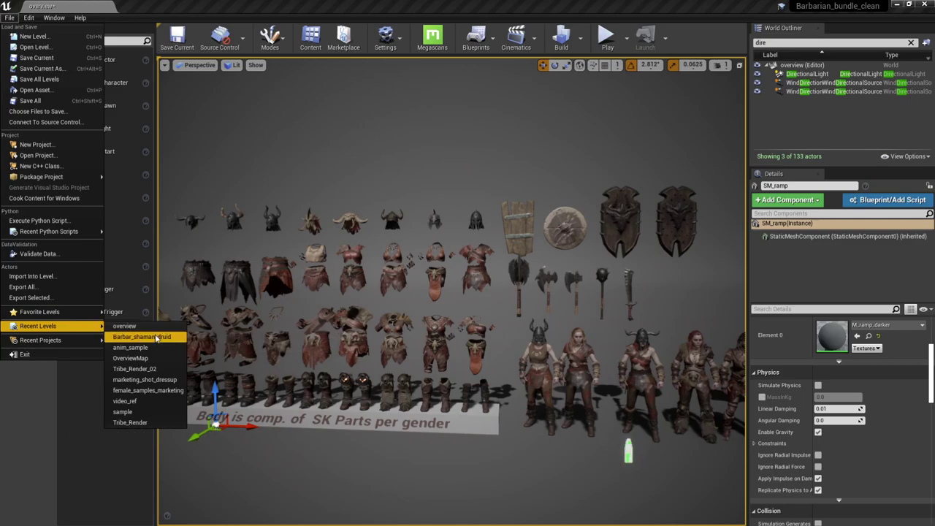
pyautogui.click(130, 347)
pyautogui.click(558, 357)
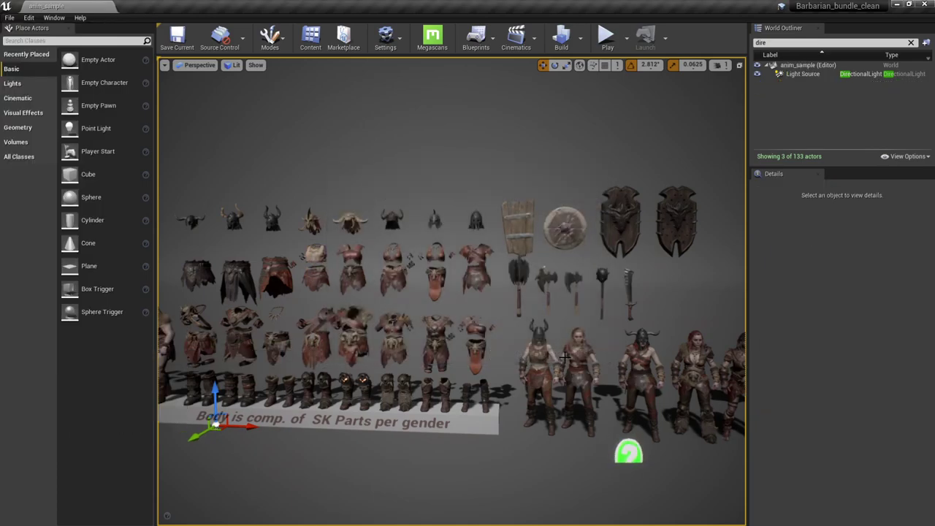
pyautogui.scroll(3, 429, 185)
pyautogui.click(415, 169)
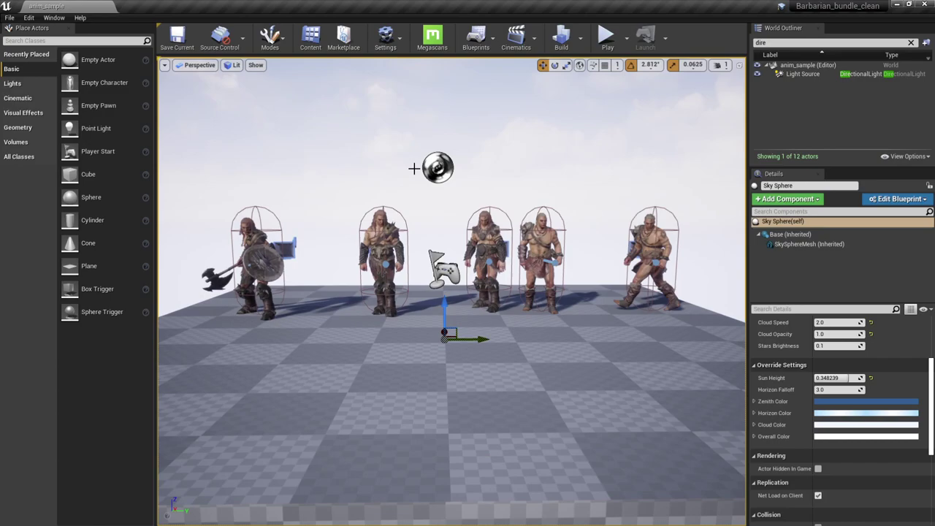
# Show the anim_sample level full screen in game view and watch the animated barbarian characters
pyautogui.press('F11')
pyautogui.moveTo(446, 226)
pyautogui.mouseDown(button='right')
pyautogui.moveTo(443, 215)
pyautogui.moveTo(446, 241)
pyautogui.mouseUp(button='right')
pyautogui.press('g')
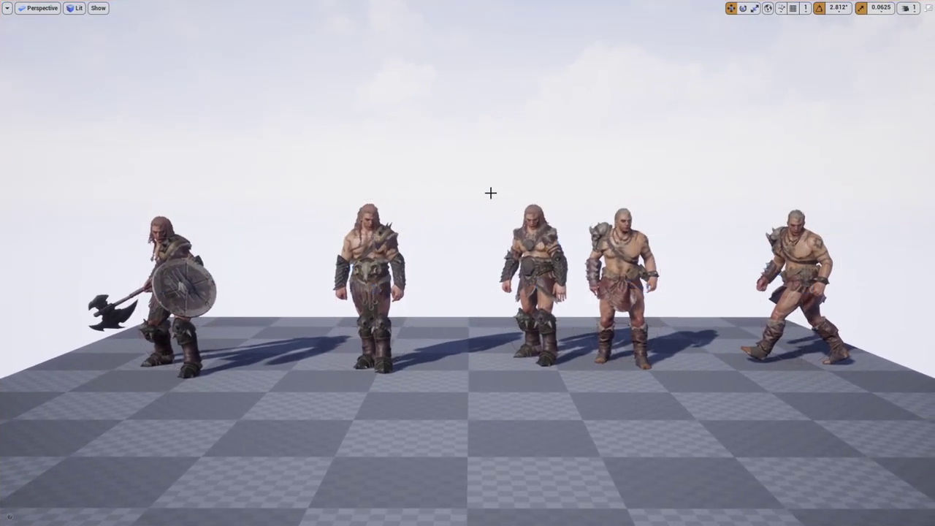
pyautogui.moveTo(274, 253); pyautogui.dragTo(235, 251, button='middle')
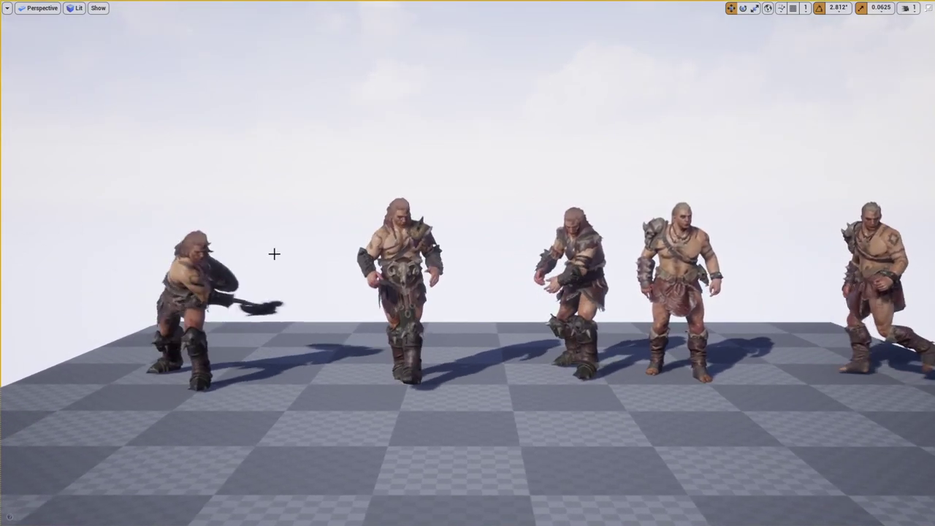